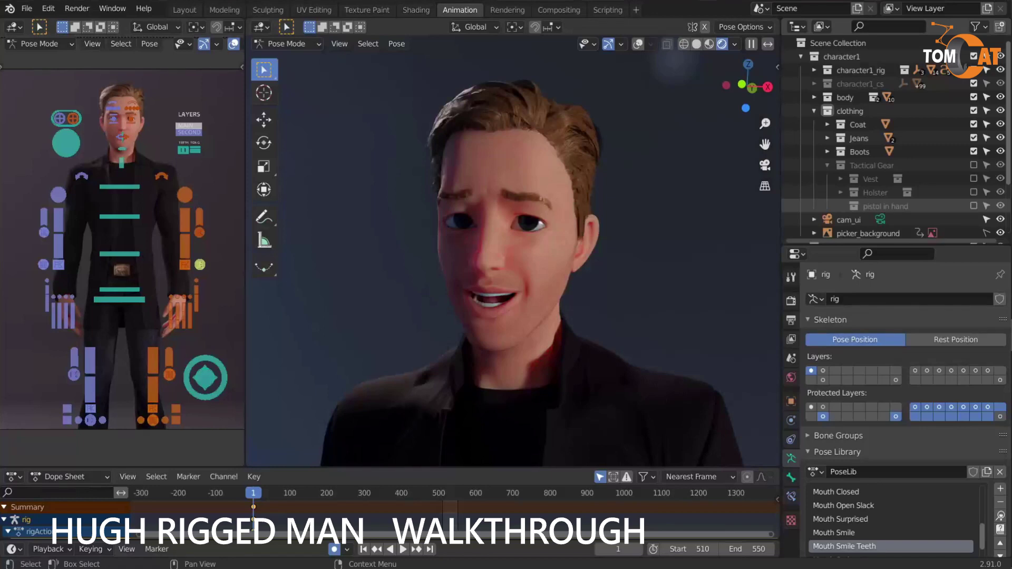
# Switch the viewport to Material Preview shading and orbit around Hugh's head
pyautogui.click(707, 44)
pyautogui.moveTo(536, 195); pyautogui.dragTo(611, 238, button='middle')
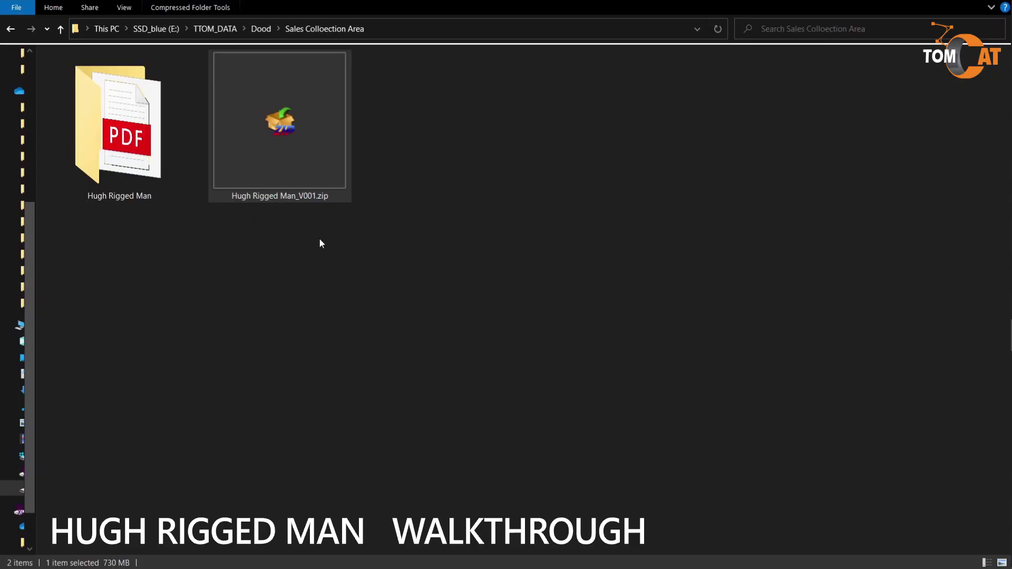
pyautogui.moveTo(287, 174); pyautogui.dragTo(317, 273)
# Browse Hugh Rigged Man > Blender Folder > Blender Files, then go back to Blender Folder
pyautogui.doubleClick(120, 133)
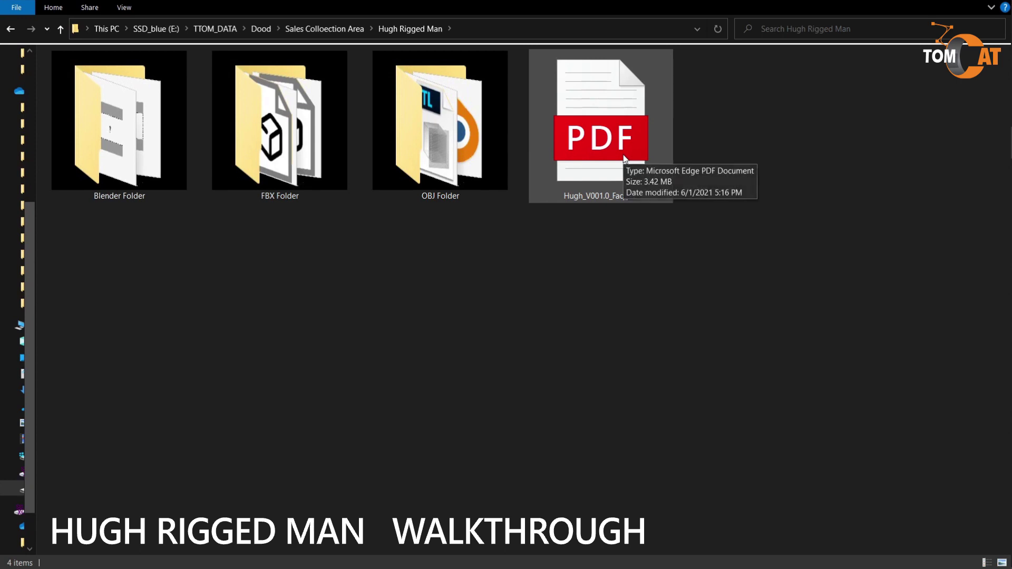
pyautogui.doubleClick(124, 171)
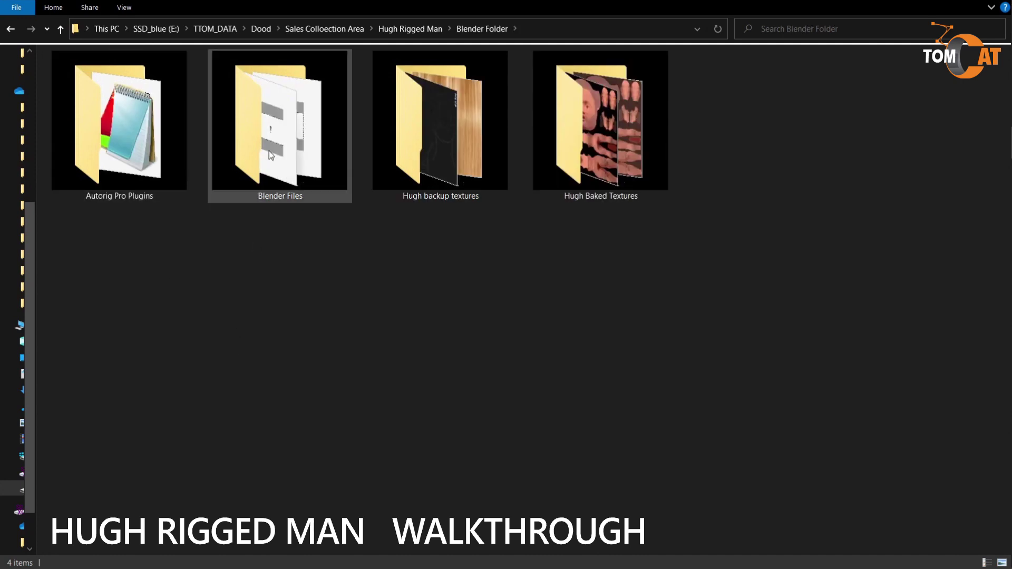
pyautogui.doubleClick(271, 149)
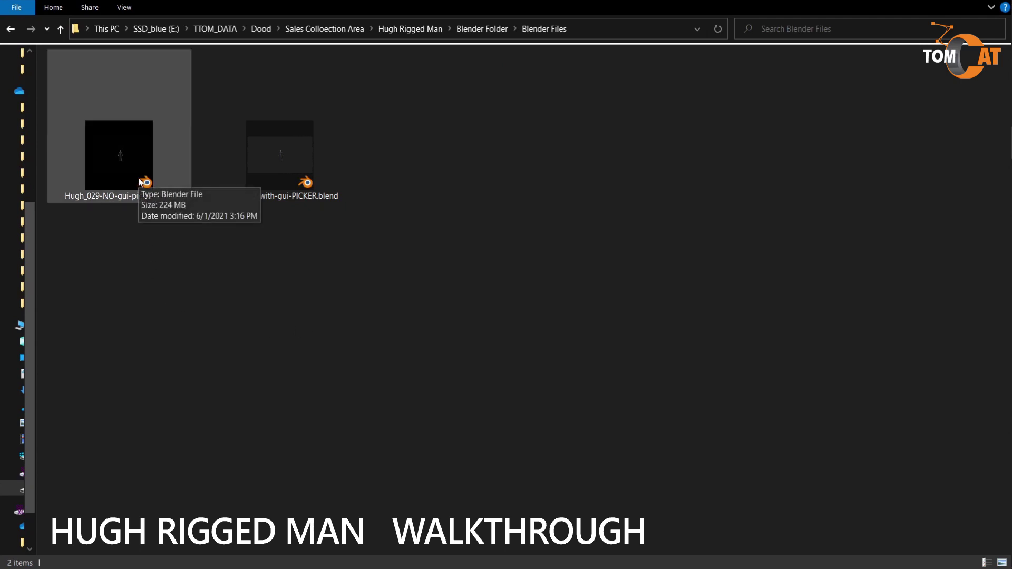
pyautogui.click(482, 29)
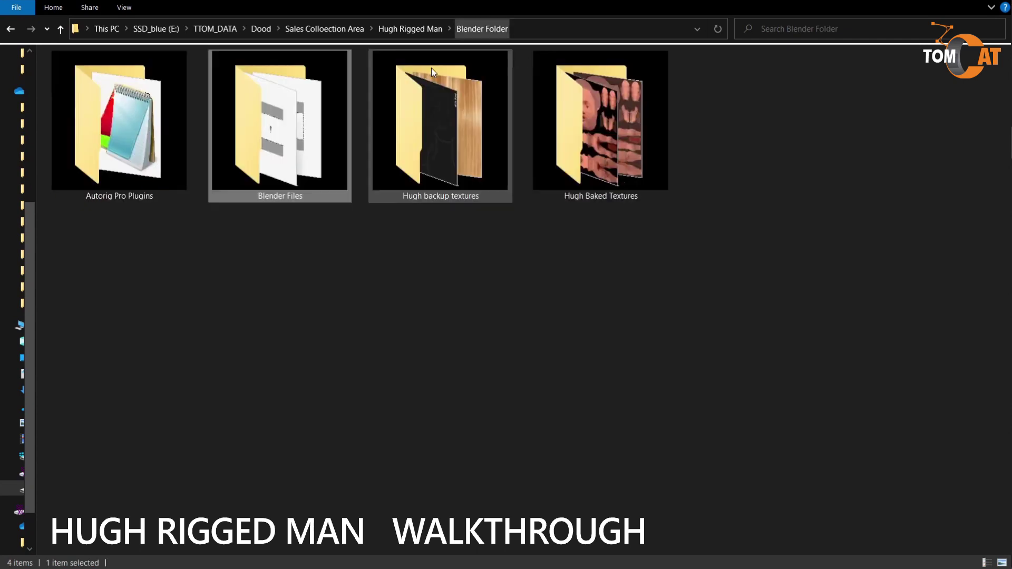
pyautogui.doubleClick(140, 130)
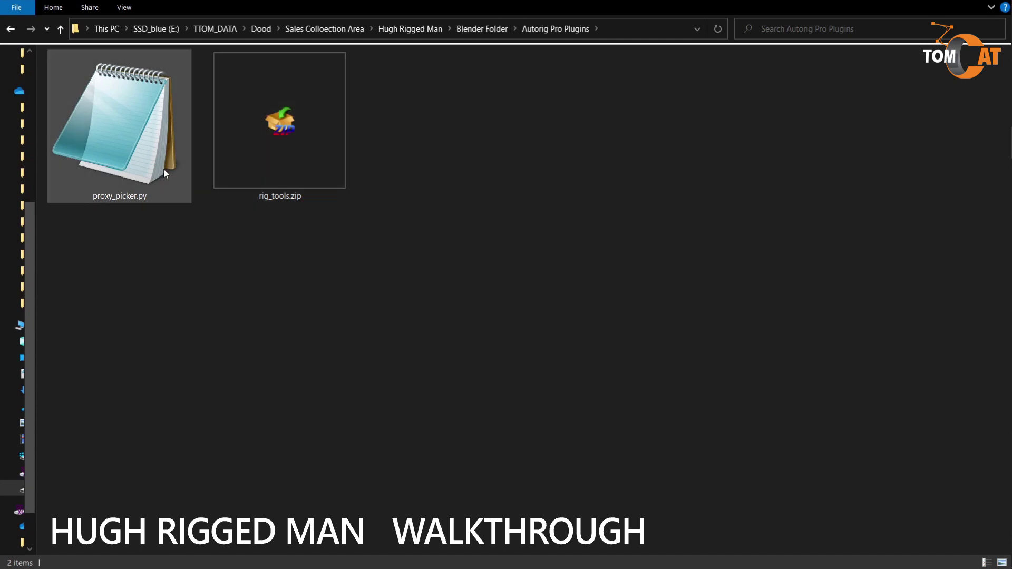
pyautogui.click(483, 31)
pyautogui.click(271, 277)
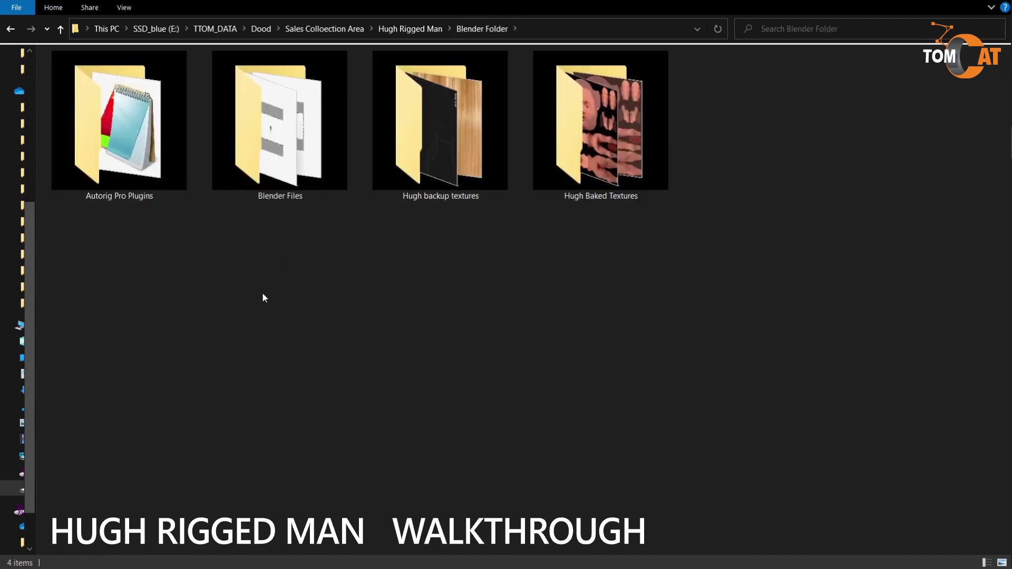
pyautogui.doubleClick(440, 143)
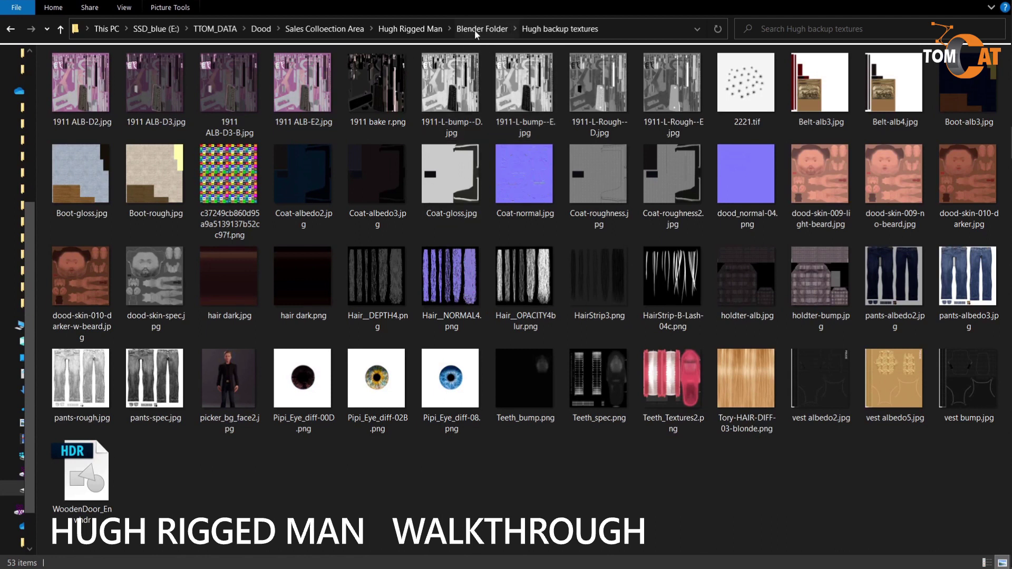
pyautogui.click(494, 21)
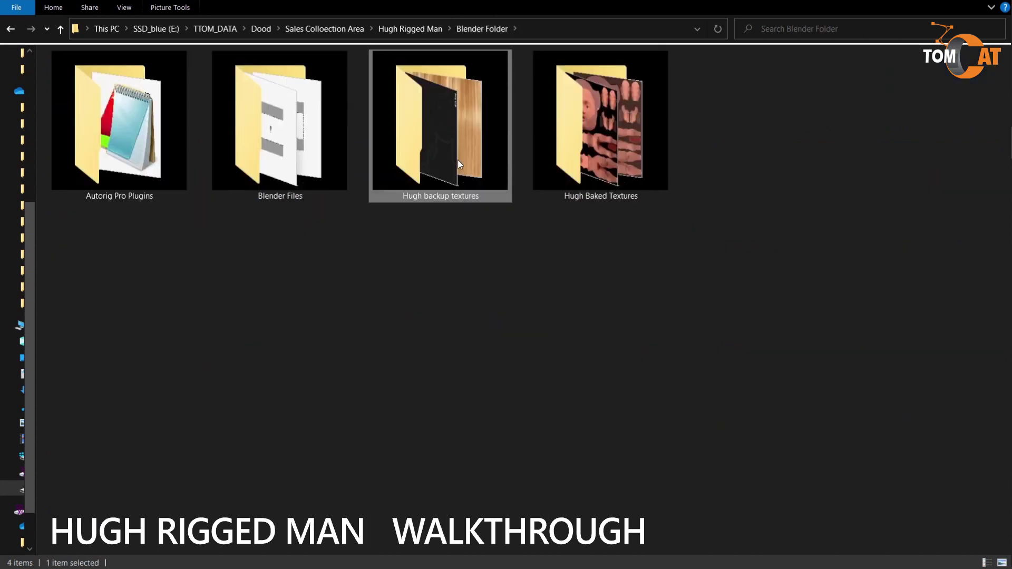
# Look inside Hugh Baked Textures, then go up to Hugh Rigged Man and open FBX Folder
pyautogui.click(607, 152)
pyautogui.doubleClick(608, 153)
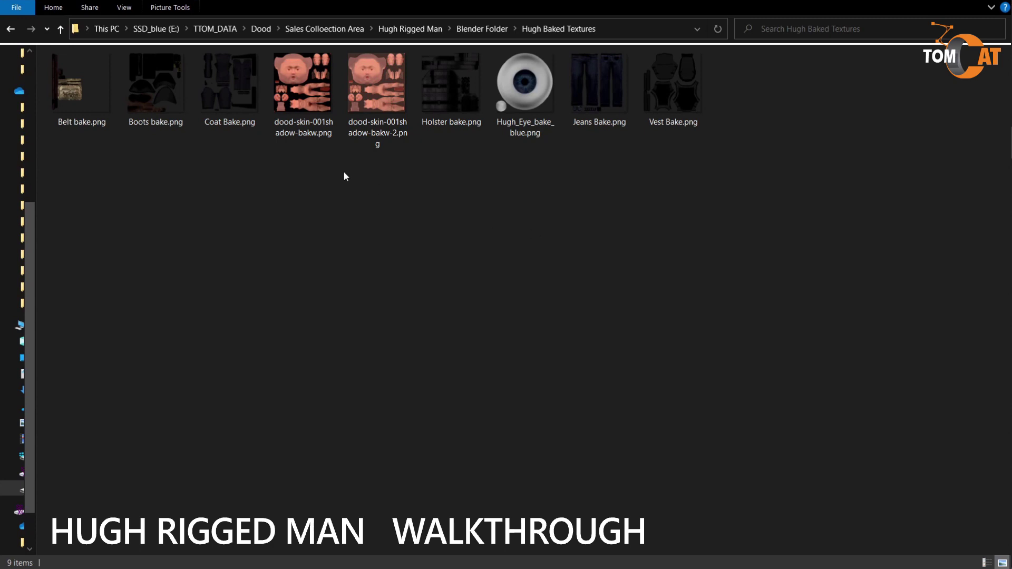
pyautogui.click(490, 31)
pyautogui.click(402, 29)
pyautogui.doubleClick(277, 175)
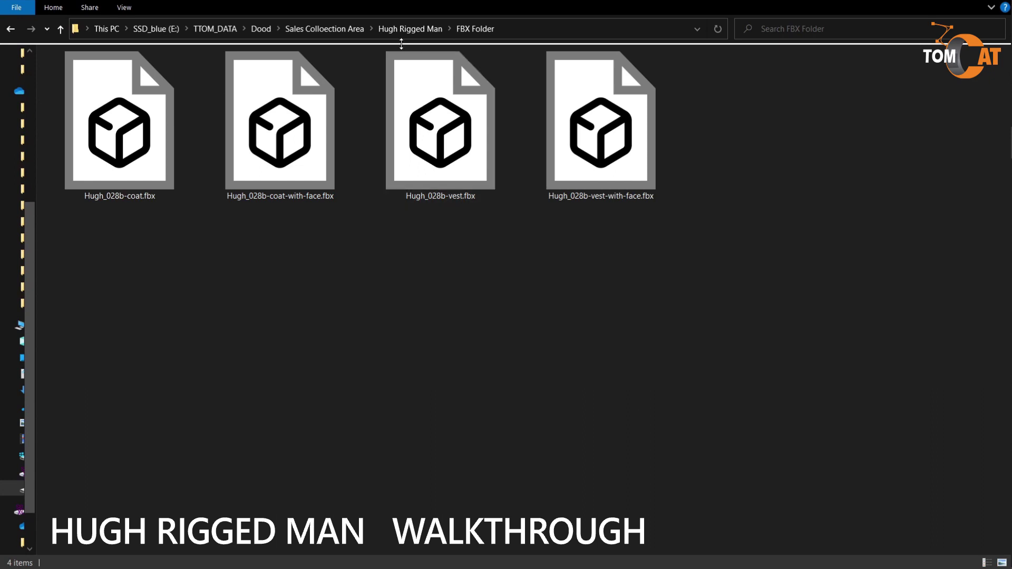
# Check the .mtl and .obj files in OBJ Folder and return to Hugh Rigged Man
pyautogui.click(407, 32)
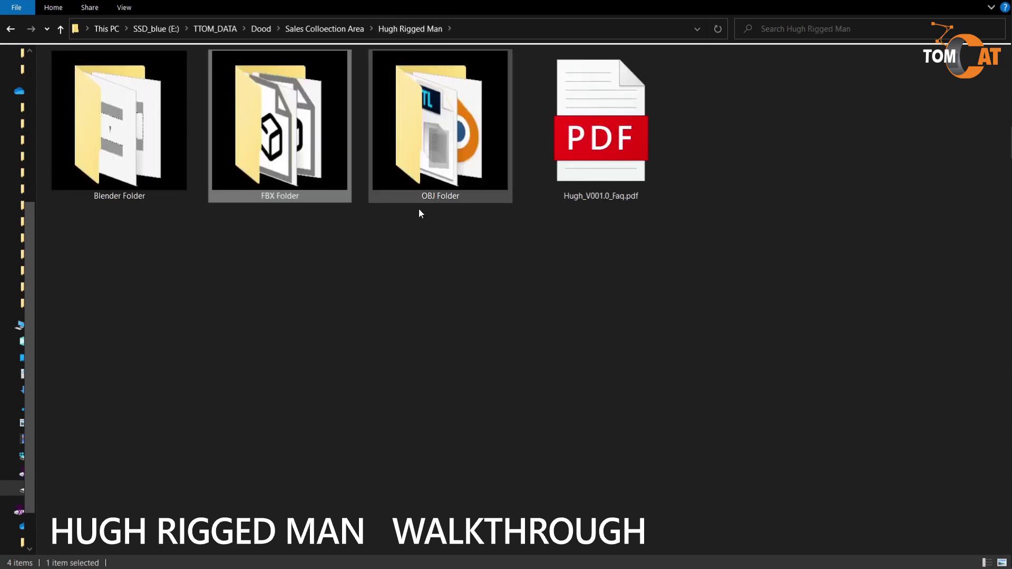
pyautogui.doubleClick(441, 190)
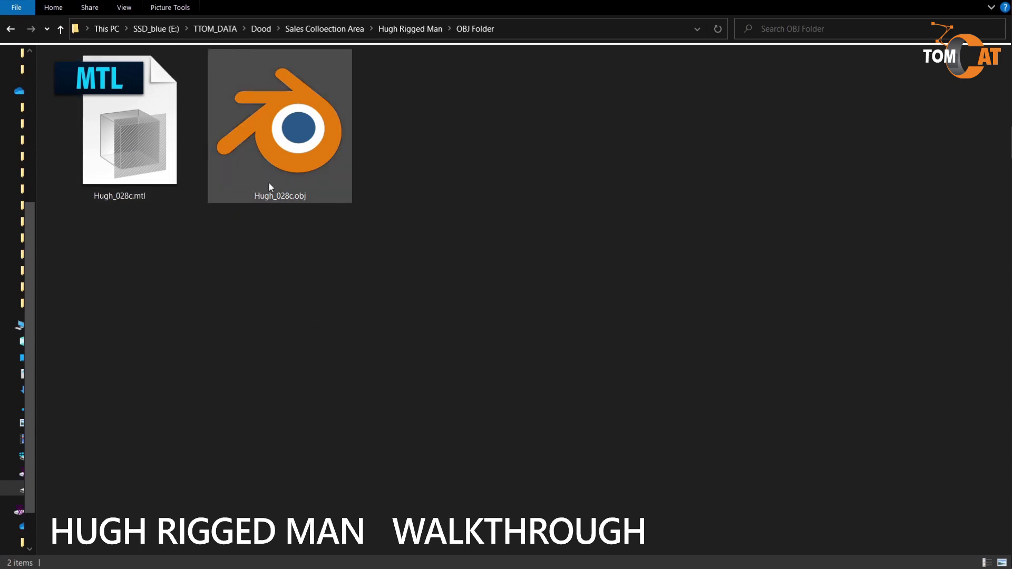
pyautogui.click(422, 29)
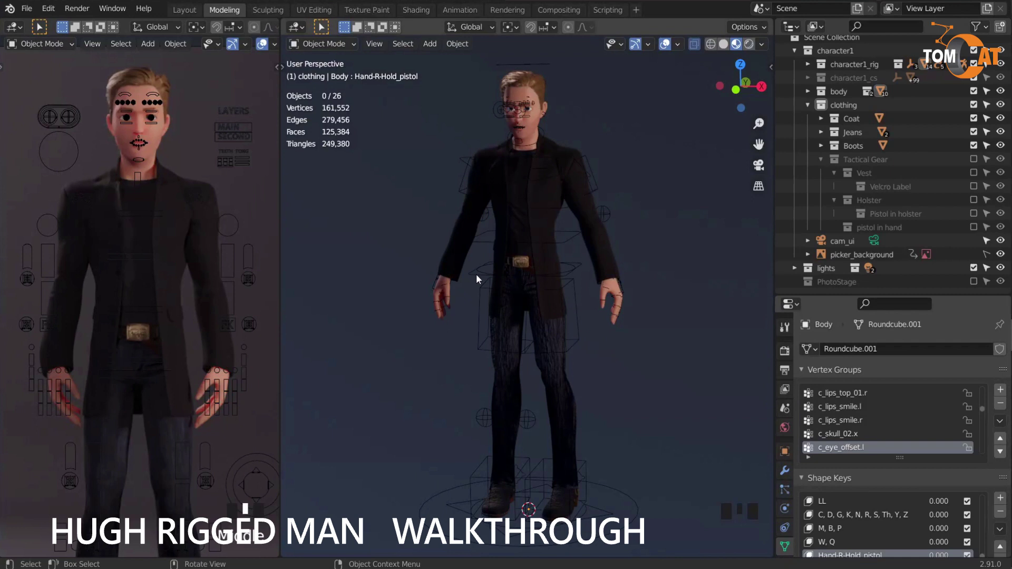
pyautogui.click(476, 274)
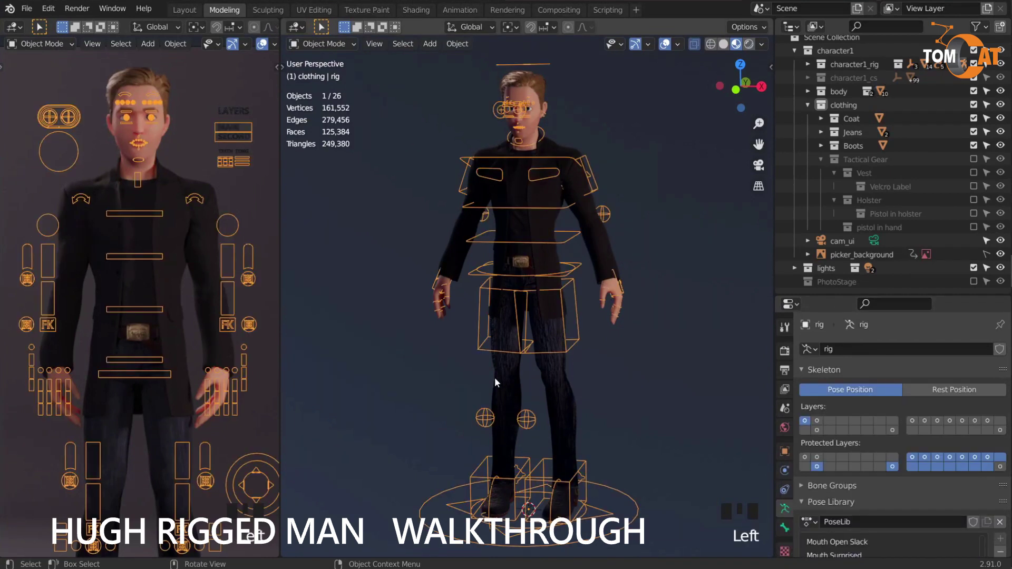
pyautogui.hotkey('ctrl', 'Tab')
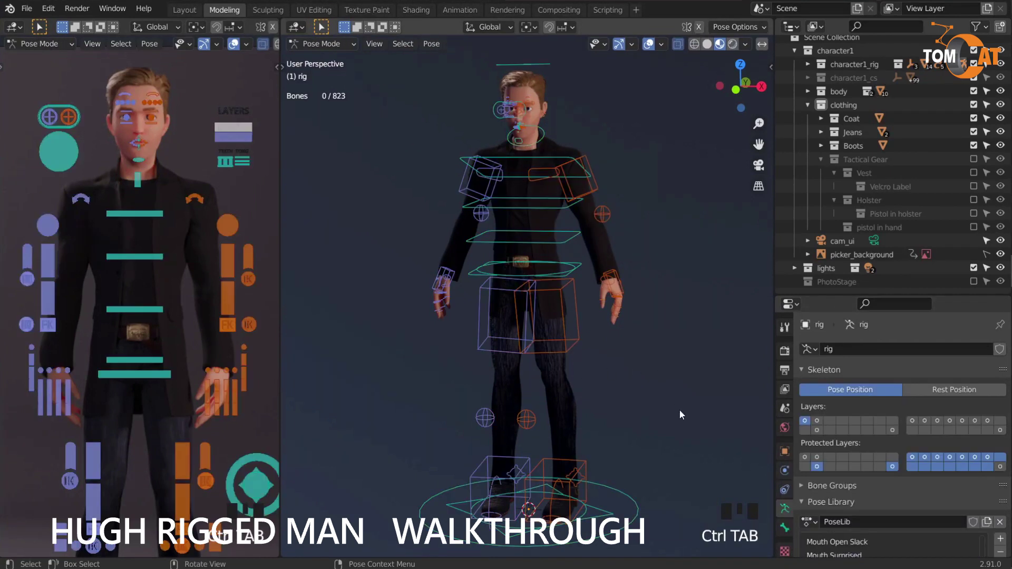
pyautogui.click(805, 422)
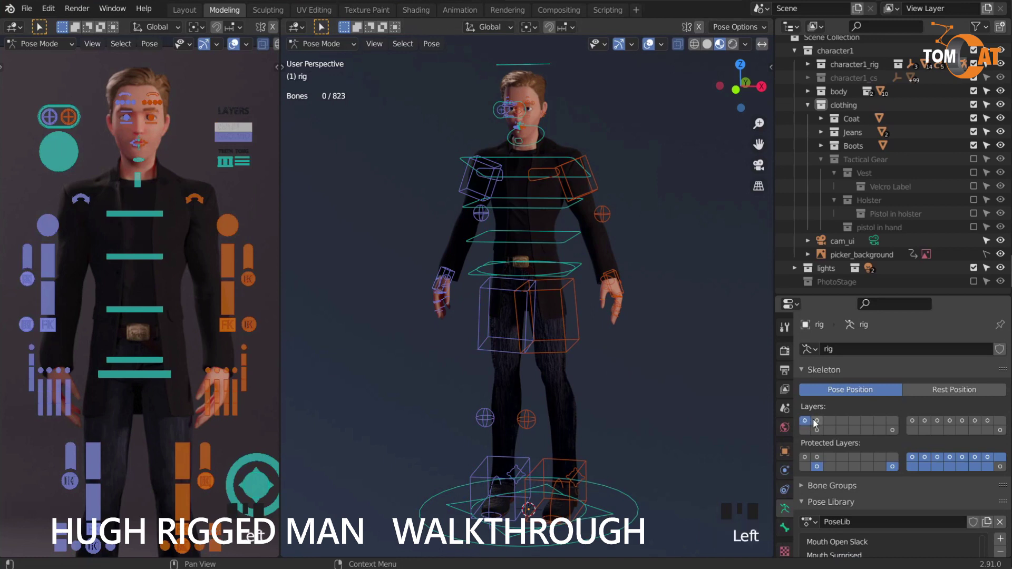
pyautogui.click(816, 421)
pyautogui.click(226, 128)
pyautogui.click(225, 140)
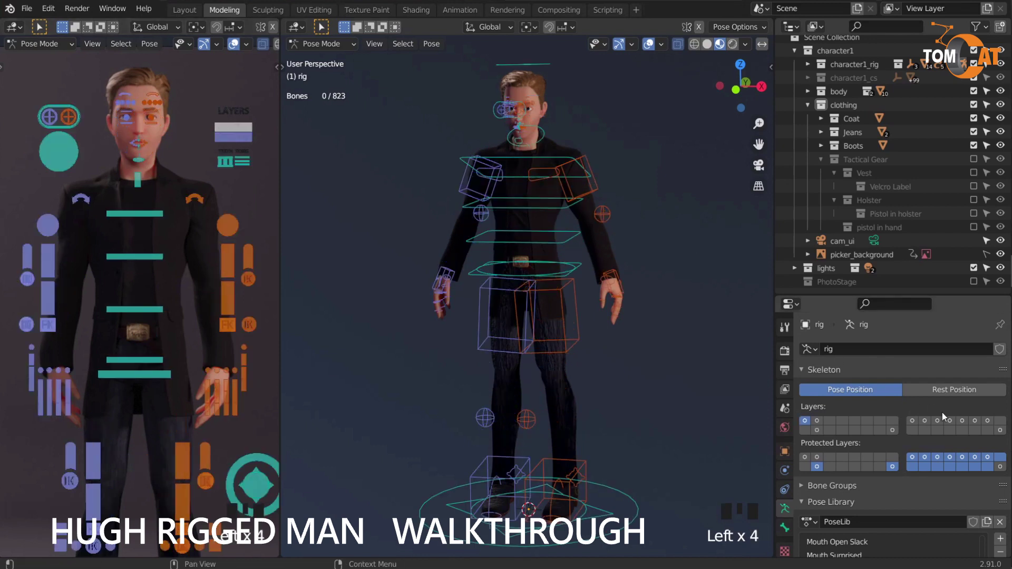
pyautogui.click(1002, 433)
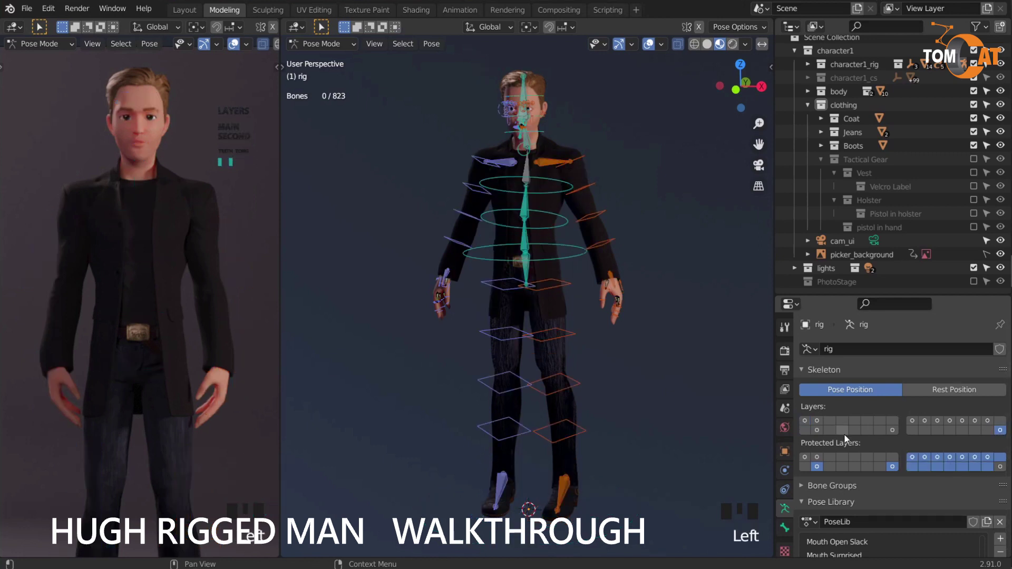
pyautogui.click(805, 420)
pyautogui.click(638, 366)
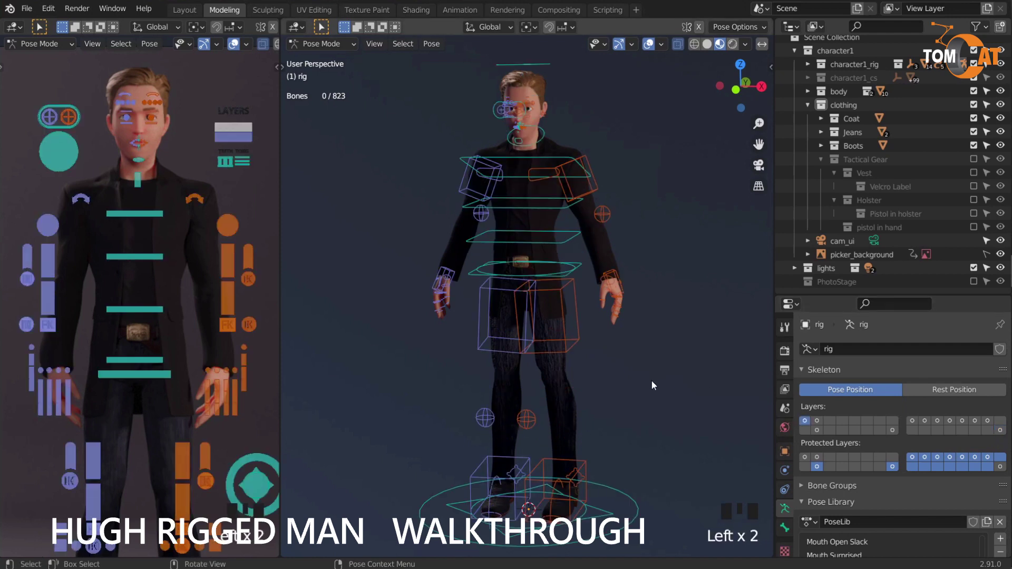
pyautogui.click(654, 378)
pyautogui.scroll(2, 674, 353)
pyautogui.keyDown('shift'); pyautogui.moveTo(641, 321); pyautogui.dragTo(698, 316, button='middle'); pyautogui.keyUp('shift')
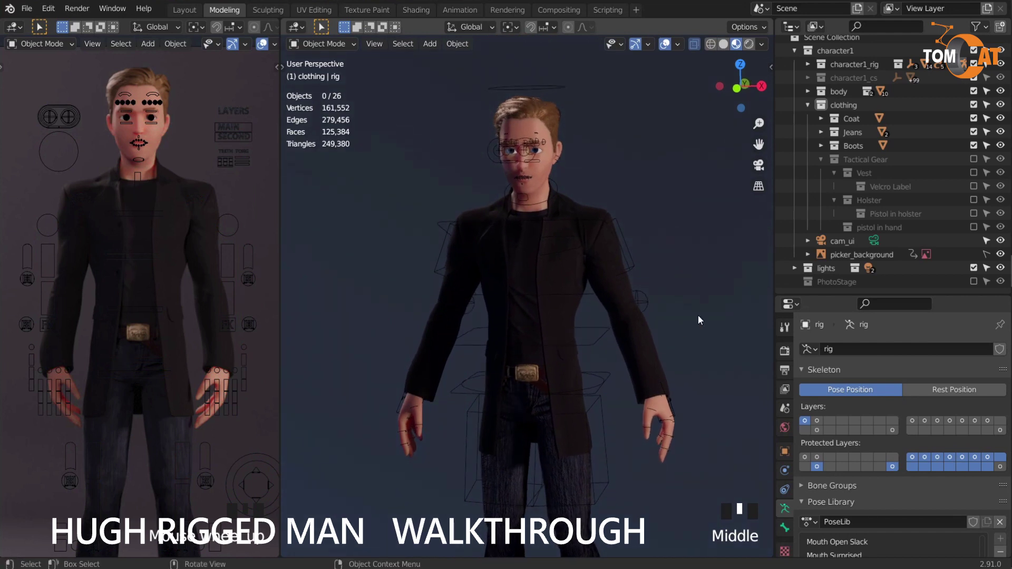
# Hide the coat and boots and show the tactical vest with pistol in the Outliner
pyautogui.click(972, 119)
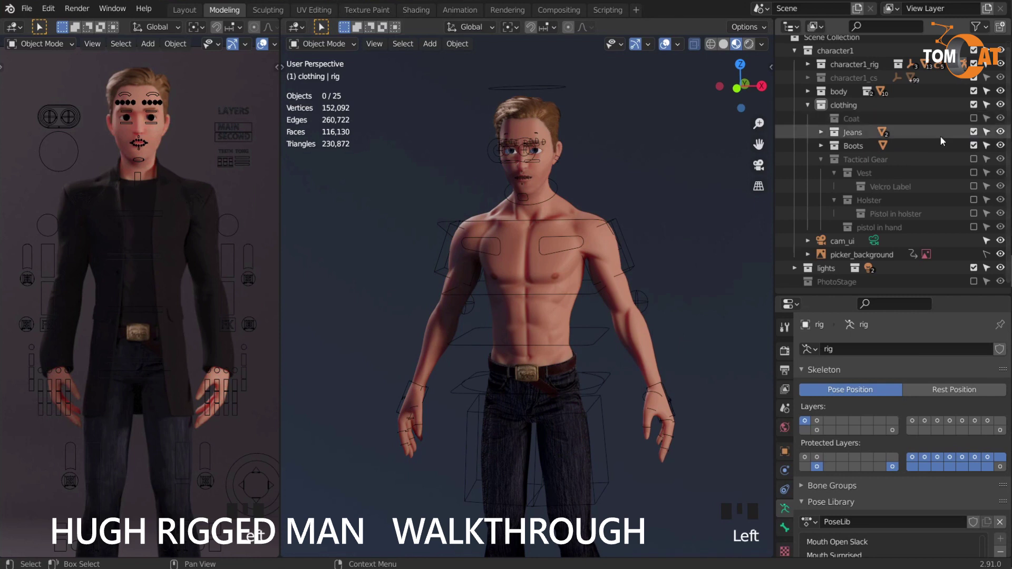
pyautogui.scroll(-3, 632, 262)
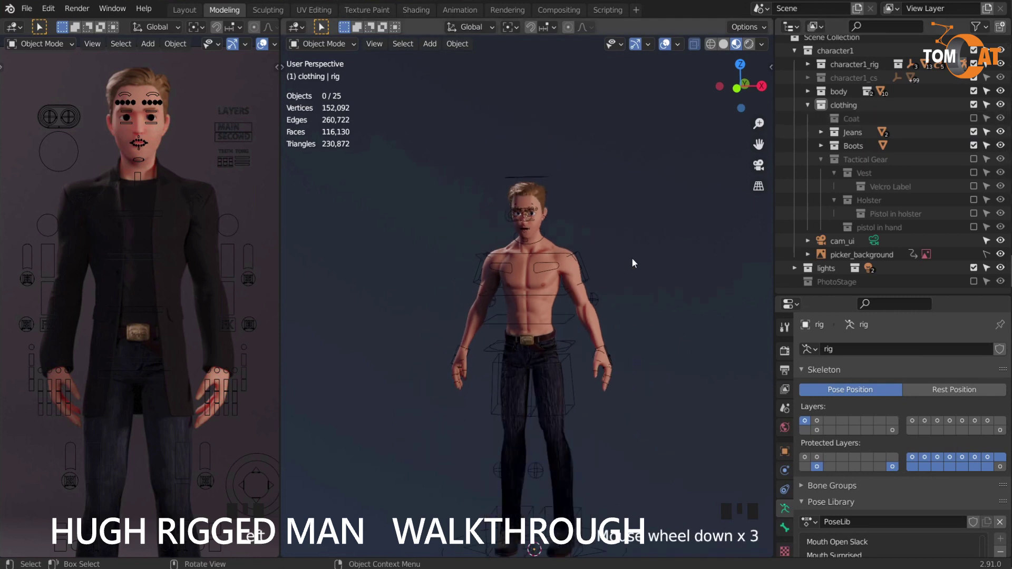
pyautogui.click(974, 146)
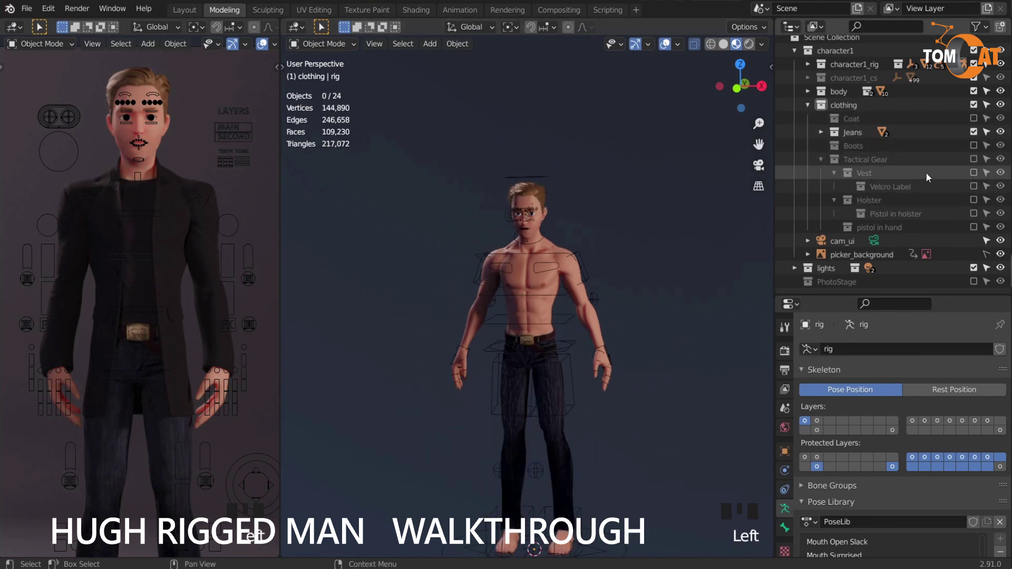
pyautogui.click(974, 158)
pyautogui.middleClick(545, 253)
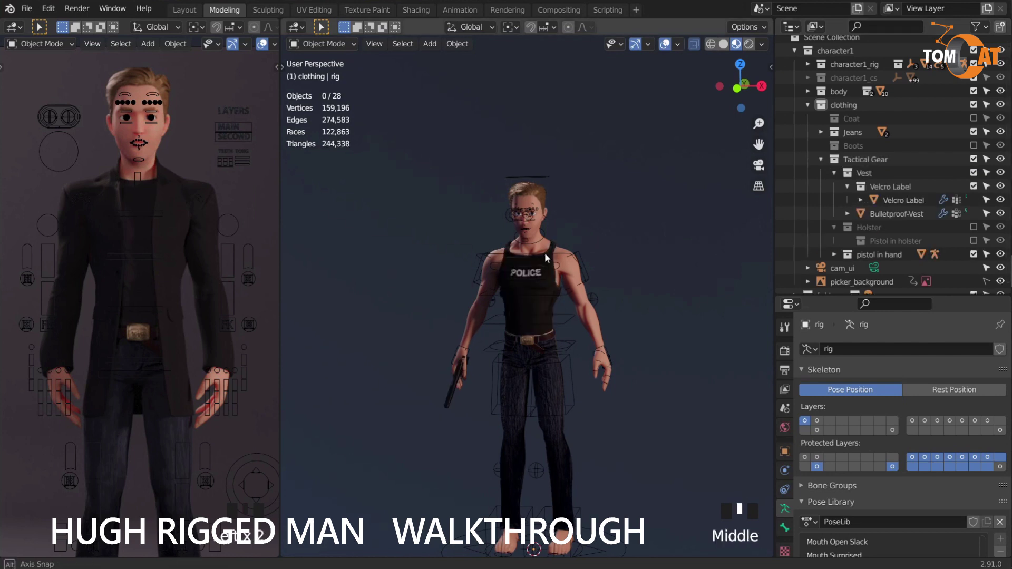
pyautogui.scroll(2, 598, 327)
pyautogui.moveTo(598, 327); pyautogui.dragTo(656, 332, button='middle')
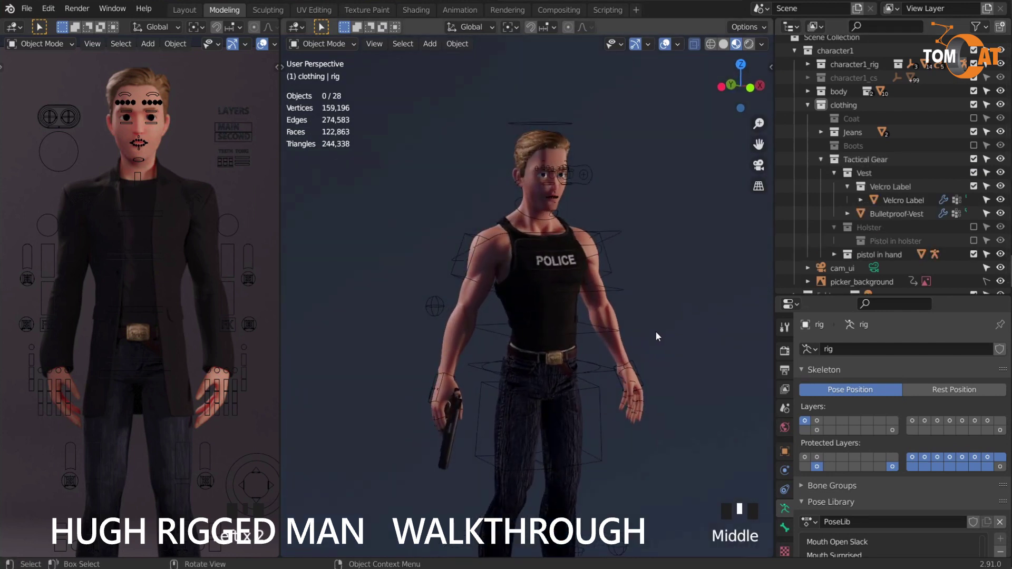
# Enable the Holster collection and the Pistol in holster, then orbit to inspect the hip
pyautogui.click(972, 227)
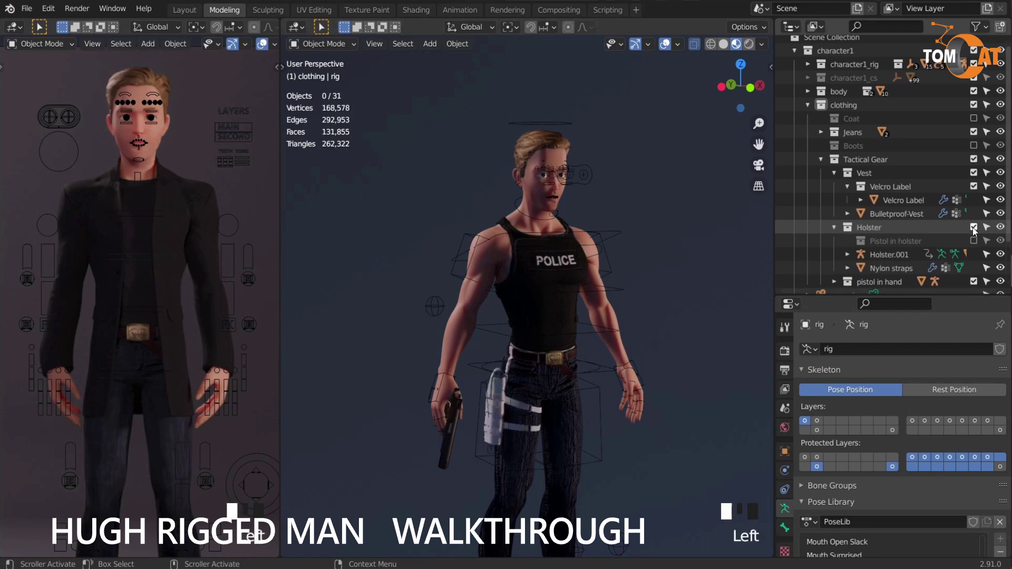
pyautogui.click(974, 241)
pyautogui.moveTo(633, 338); pyautogui.dragTo(591, 342, button='middle')
pyautogui.scroll(1, 473, 367)
pyautogui.scroll(-2, 505, 321)
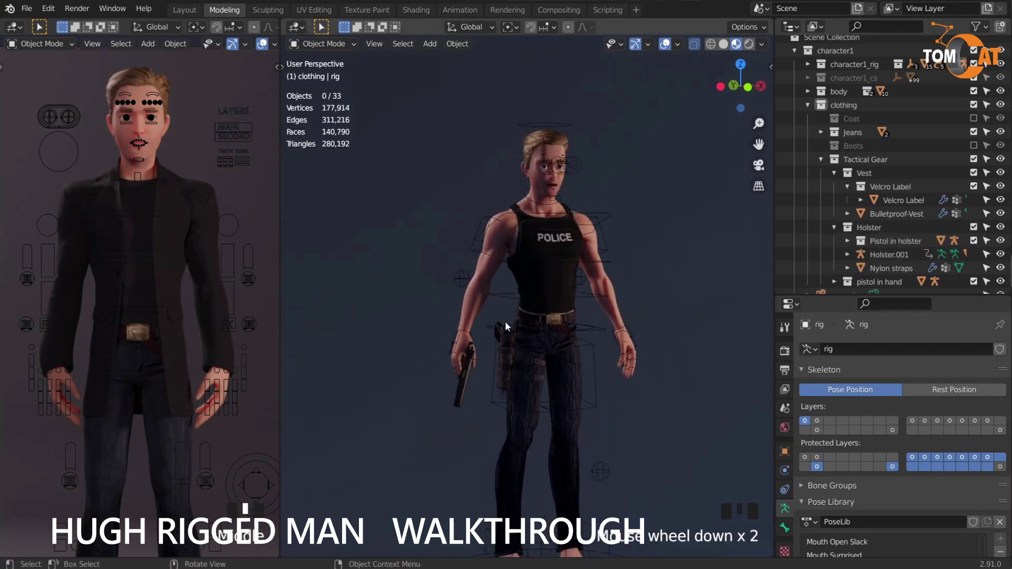
pyautogui.moveTo(505, 321); pyautogui.dragTo(541, 371, button='middle')
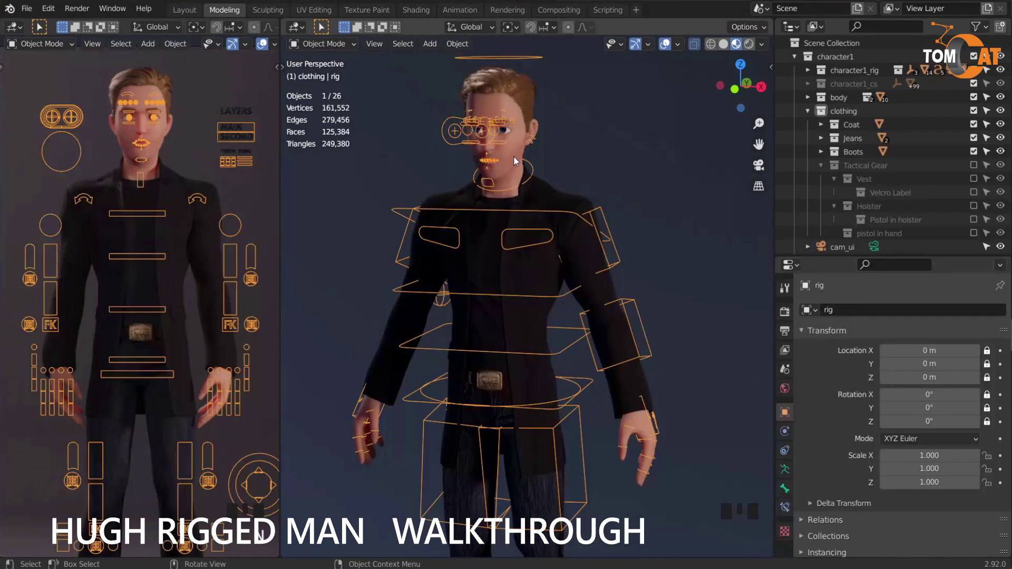
# Toggle the Body mesh's Subdivision modifier viewport display off and back on
pyautogui.click(513, 156)
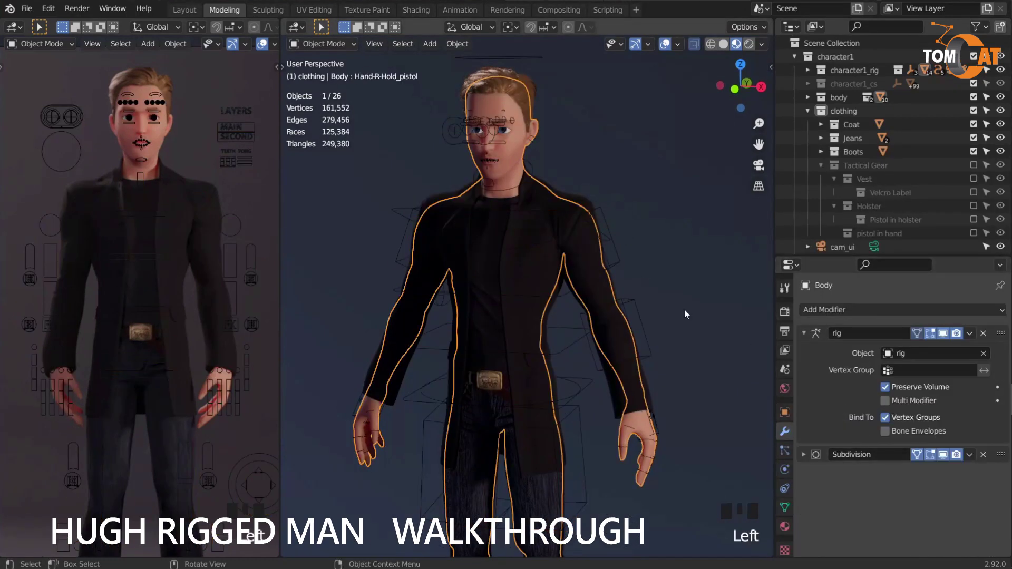
pyautogui.click(944, 457)
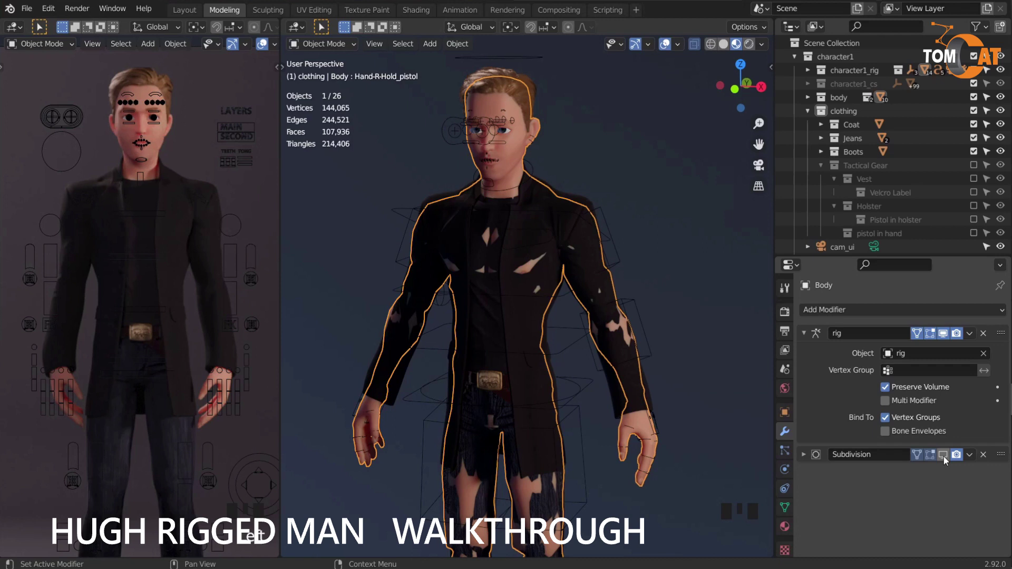
pyautogui.click(943, 457)
# Select the character's rig and switch it into Pose Mode with Ctrl+Tab
pyautogui.click(524, 181)
pyautogui.click(623, 311)
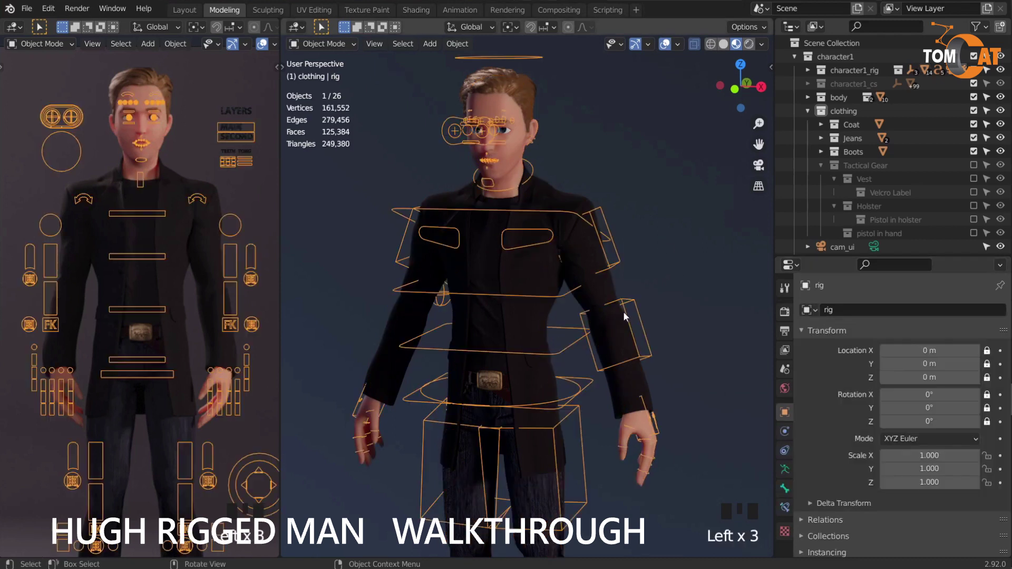
pyautogui.hotkey('ctrl', 'Tab')
# Open the rig sidebar, select c_hand_fk.l and snap the left arm IK-FK
pyautogui.press('n')
pyautogui.keyDown('shift'); pyautogui.moveTo(570, 319); pyautogui.dragTo(527, 309, button='middle'); pyautogui.keyUp('shift')
pyautogui.moveTo(620, 399); pyautogui.dragTo(530, 327, button='middle')
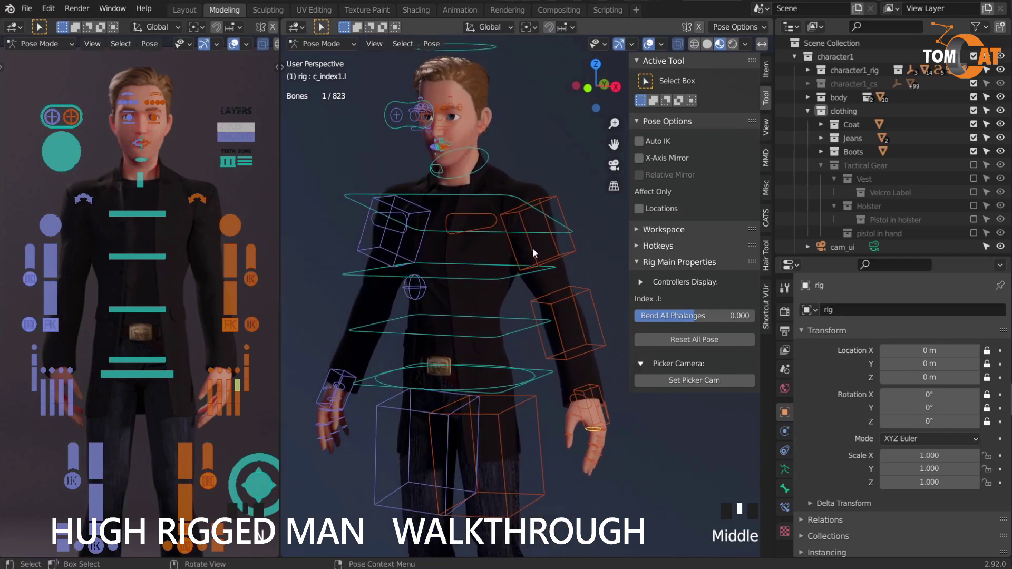
pyautogui.click(597, 395)
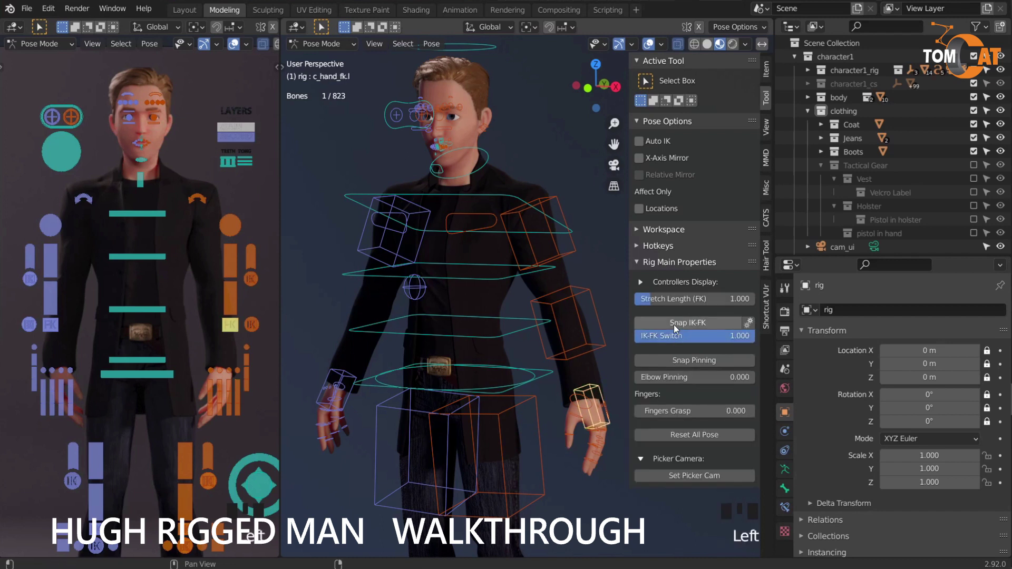
pyautogui.click(674, 325)
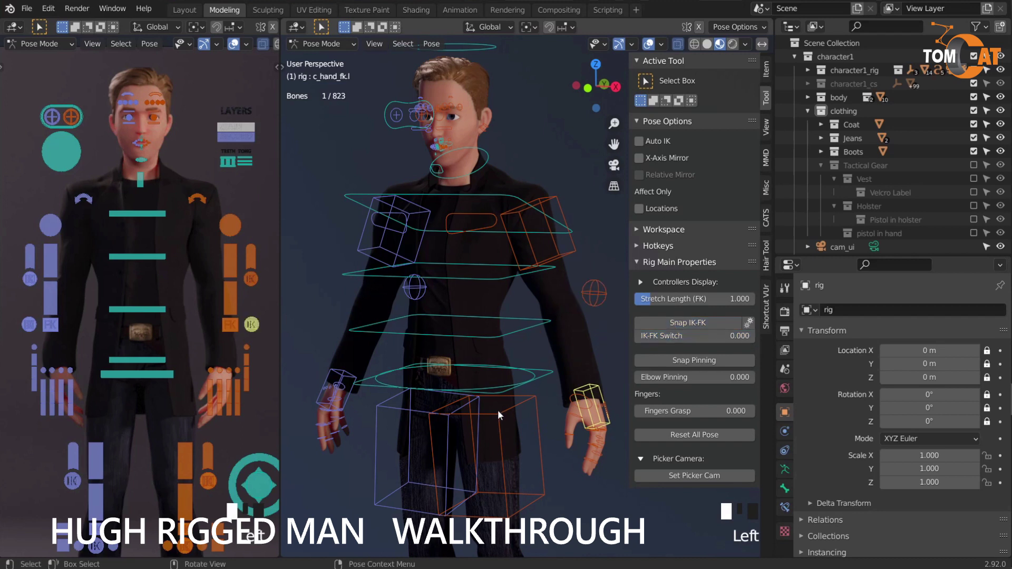
pyautogui.keyDown('shift'); pyautogui.moveTo(507, 397); pyautogui.dragTo(537, 370, button='middle'); pyautogui.keyUp('shift')
pyautogui.scroll(-2, 537, 366)
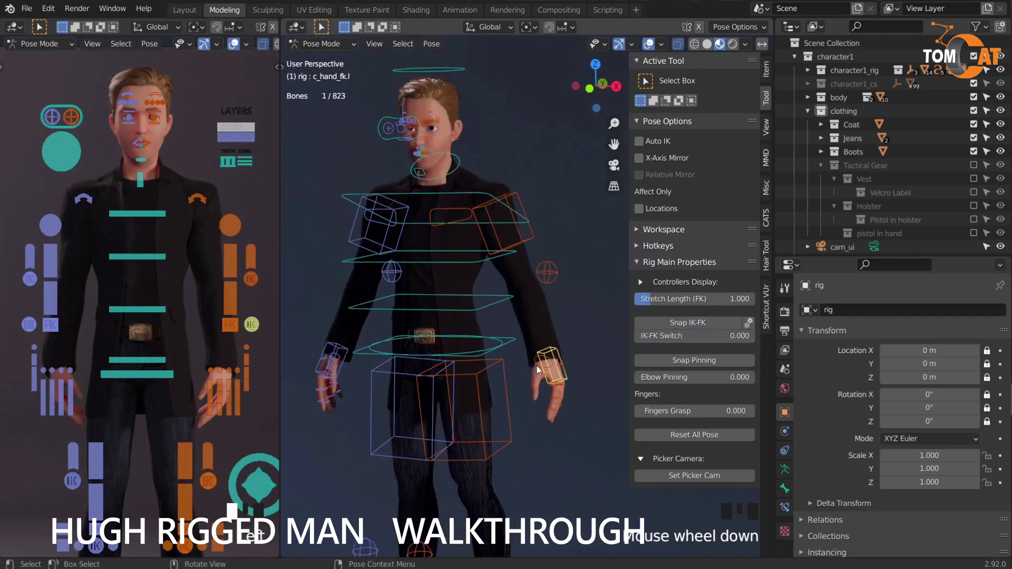
# Try moving the left hand, cancel, and snap the left arm back between FK and IK
pyautogui.press('g')
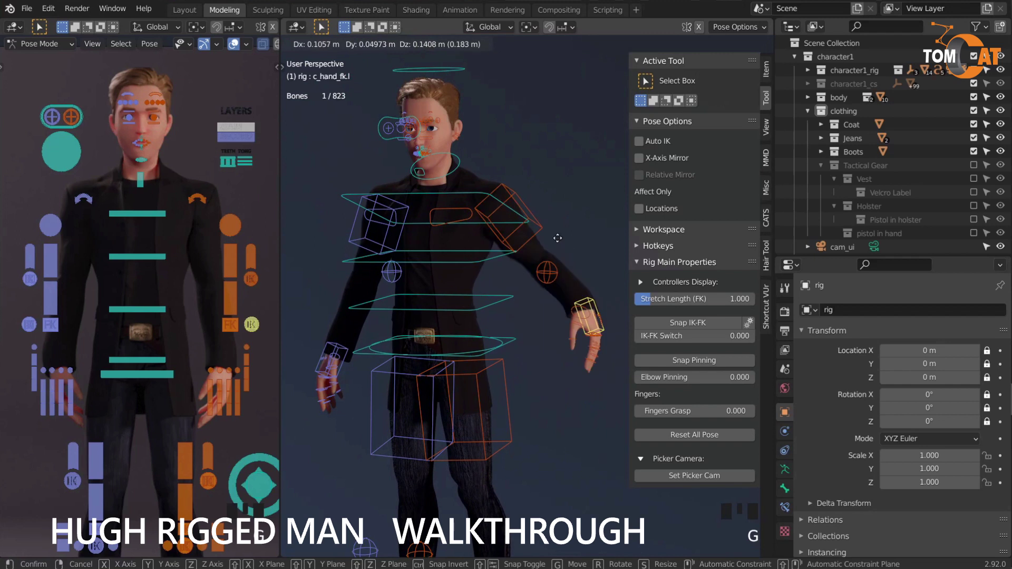
pyautogui.rightClick(471, 259)
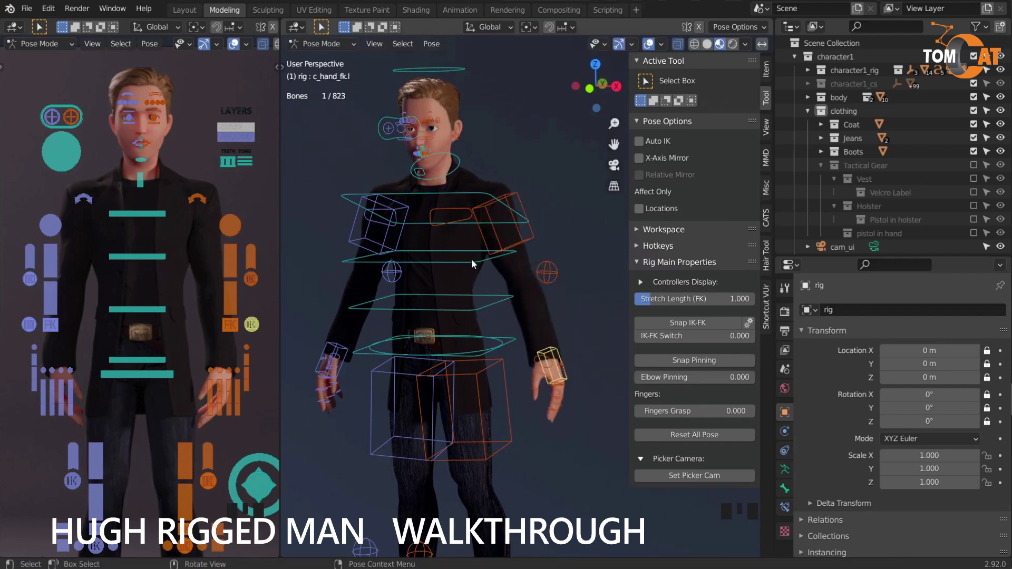
pyautogui.click(656, 321)
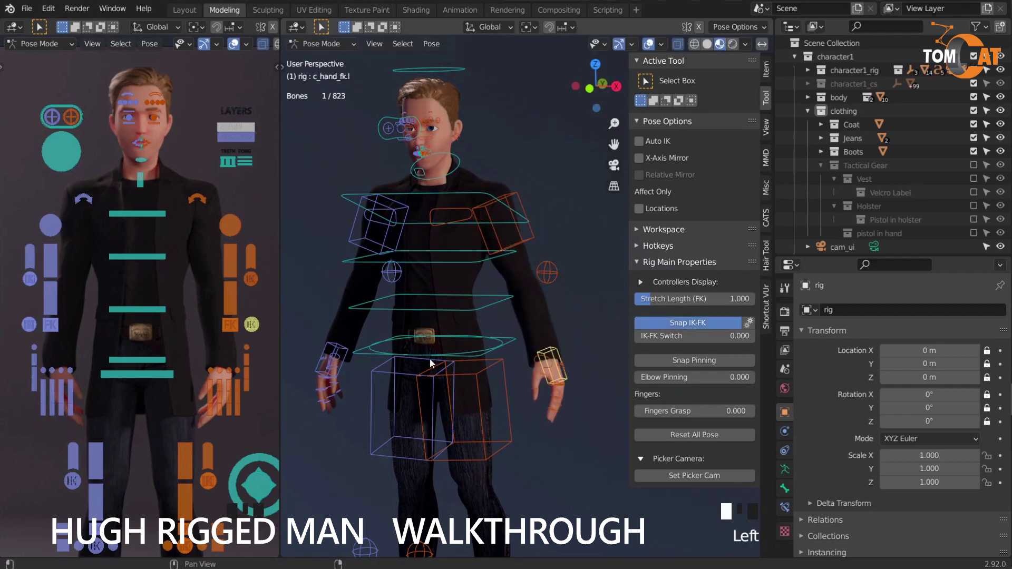
pyautogui.moveTo(482, 368); pyautogui.dragTo(390, 338, button='middle')
# Try rotating the left forearm FK control, then cancel the rotation
pyautogui.click(522, 306)
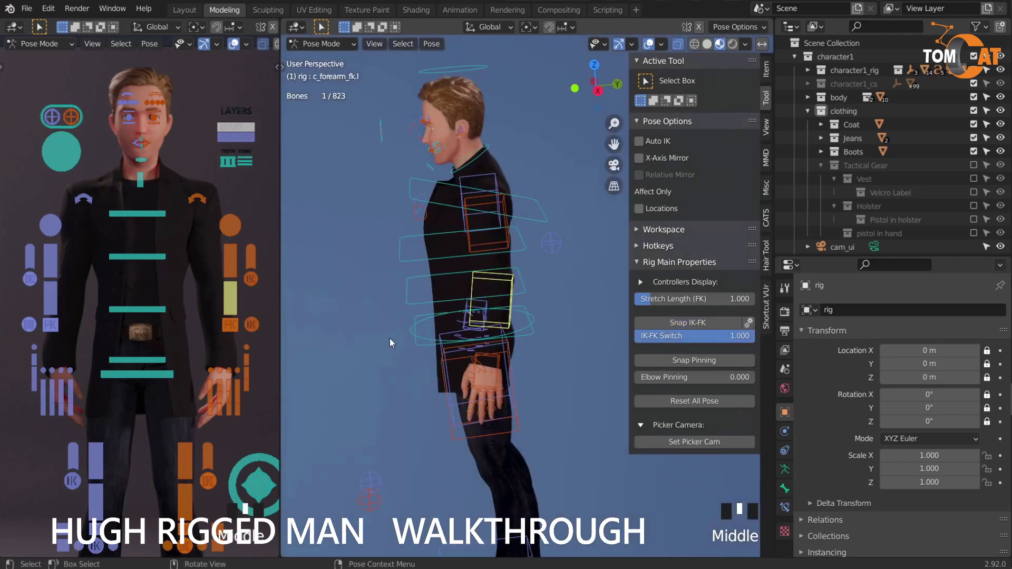
pyautogui.press('r')
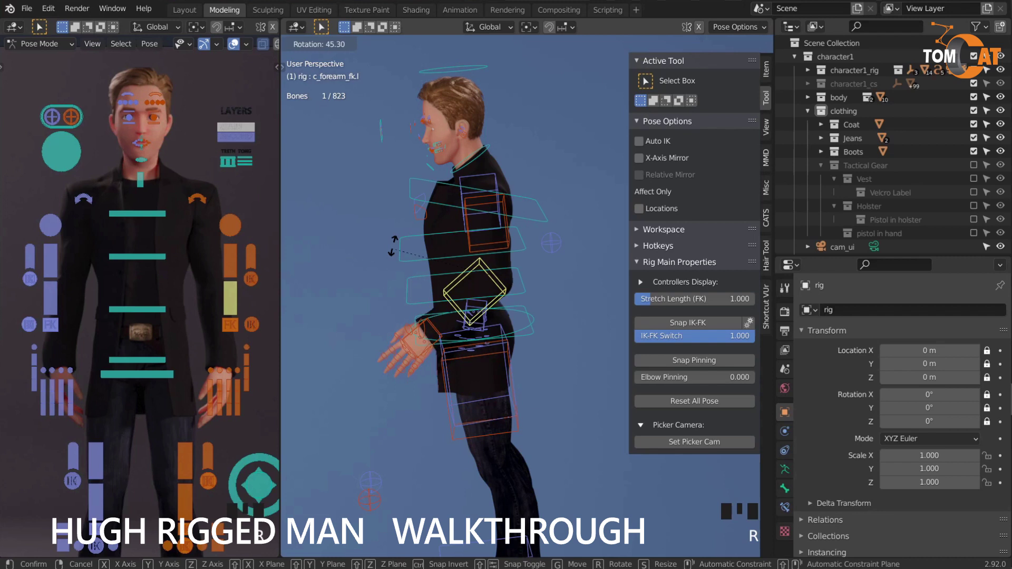
pyautogui.rightClick(385, 278)
pyautogui.moveTo(391, 358); pyautogui.dragTo(508, 379, button='middle')
pyautogui.scroll(2, 508, 380)
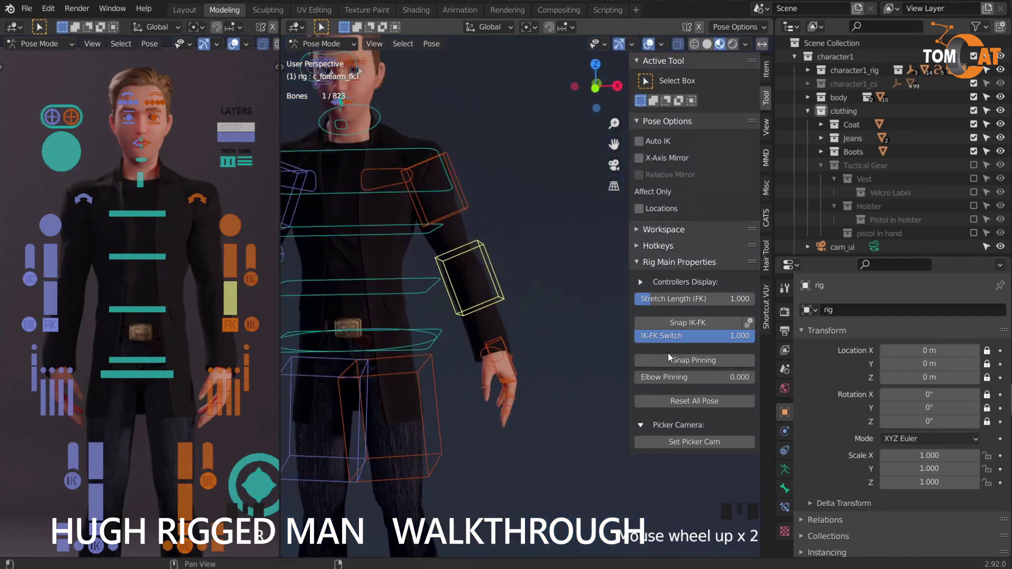
# Select the left hand control and set Fingers Grasp to 0
pyautogui.click(513, 341)
pyautogui.moveTo(554, 445); pyautogui.dragTo(608, 420, button='middle')
pyautogui.scroll(1, 466, 421)
pyautogui.moveTo(659, 411)
pyautogui.mouseDown()
pyautogui.moveTo(709, 411)
pyautogui.moveTo(648, 411)
pyautogui.mouseUp()
pyautogui.write('0')
pyautogui.press('Return')
pyautogui.moveTo(549, 382); pyautogui.dragTo(450, 230, button='middle')
# Select c_index1.l, start scaling it to curl the fingers, then cancel
pyautogui.scroll(3, 490, 391)
pyautogui.click(494, 389)
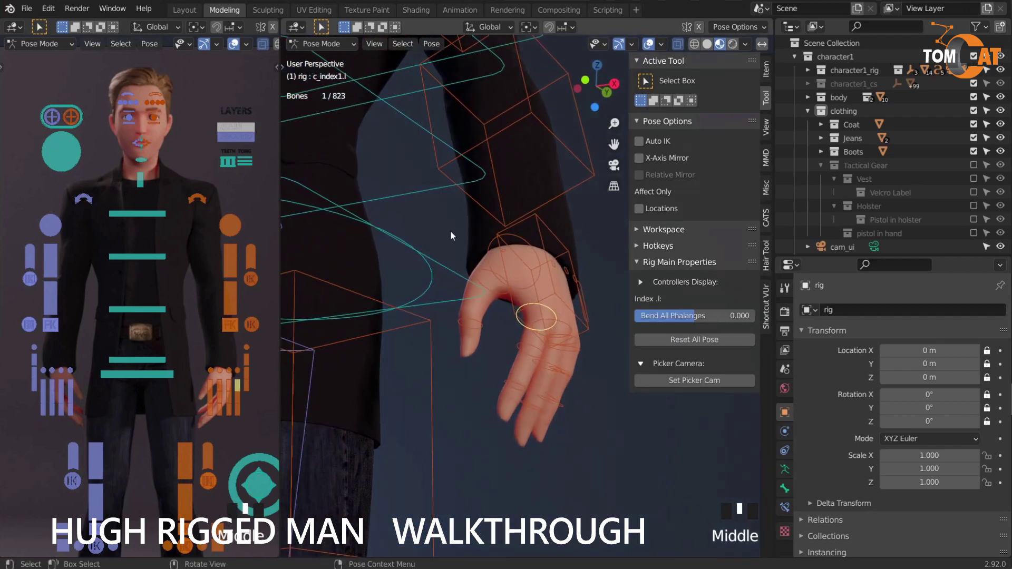
pyautogui.press('s')
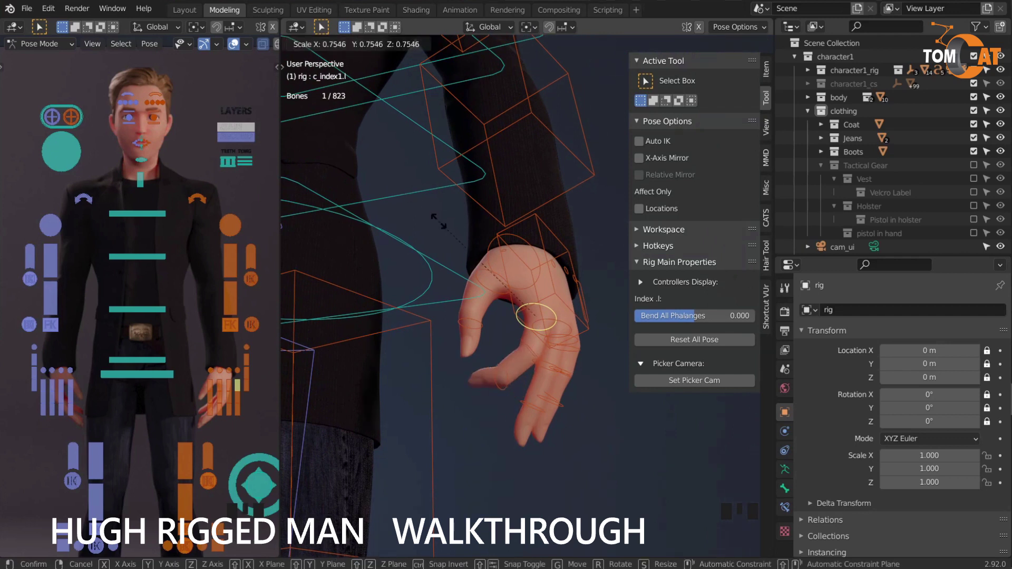
pyautogui.rightClick(437, 222)
pyautogui.scroll(-3, 432, 226)
# Return the rig to Object Mode and pull the rig-picker view back to reveal its camera
pyautogui.hotkey('ctrl', 'Tab')
pyautogui.click(424, 343)
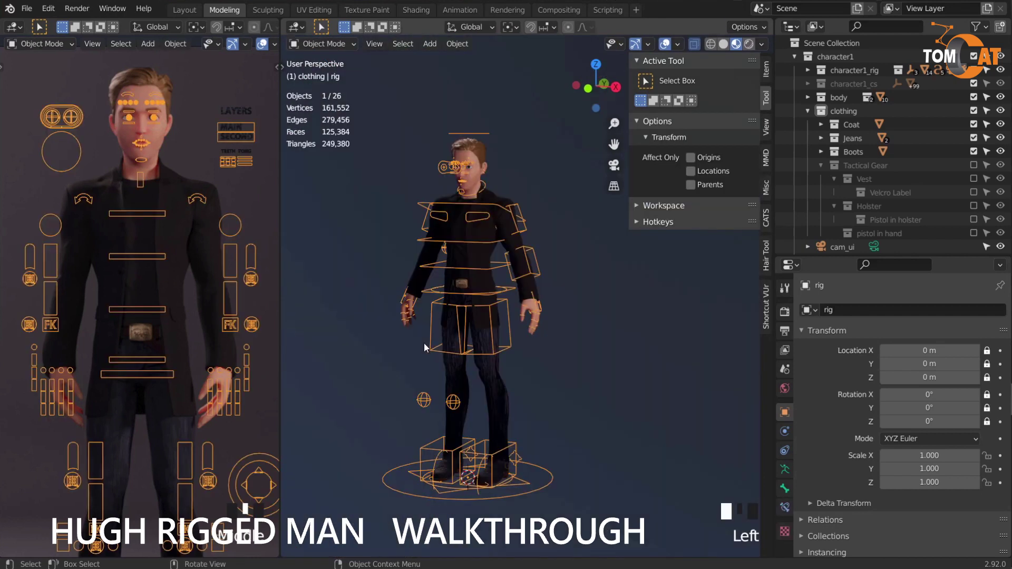
pyautogui.scroll(2, 236, 253)
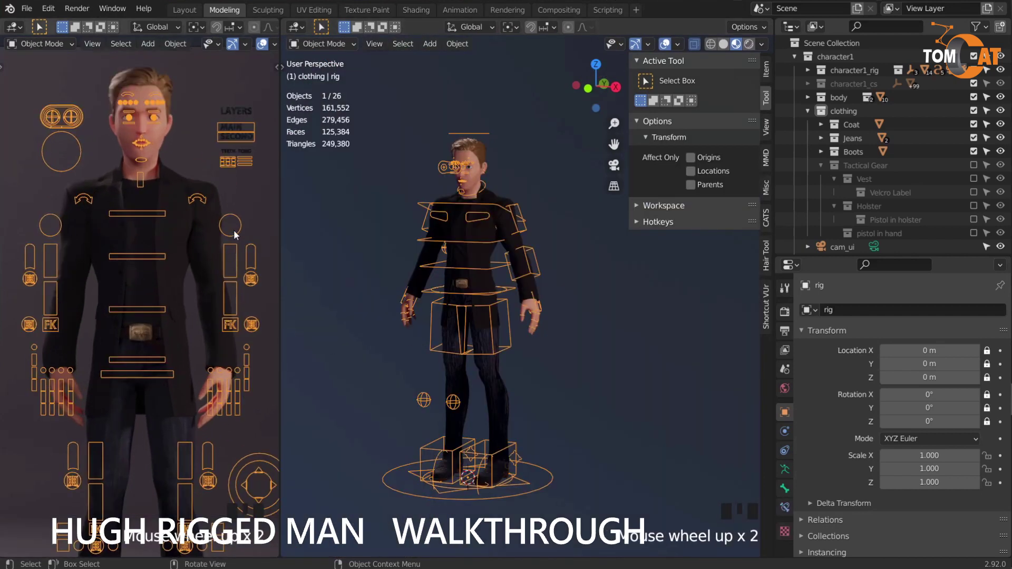
pyautogui.scroll(-7, 233, 231)
pyautogui.moveTo(192, 274); pyautogui.dragTo(176, 226, button='middle')
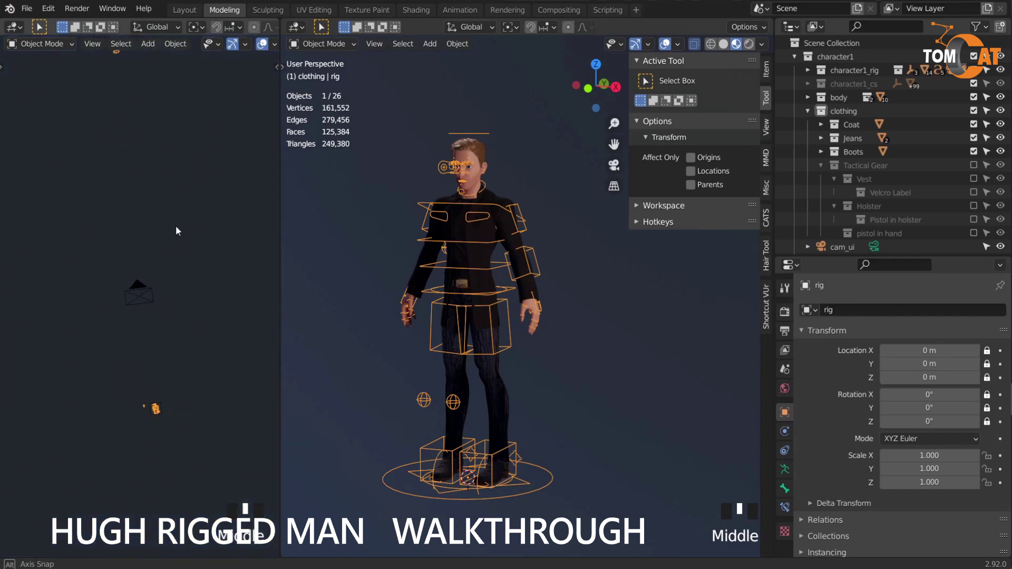
pyautogui.click(119, 226)
# In the left viewport's view settings, lock the view to the cam_ui object
pyautogui.press('n')
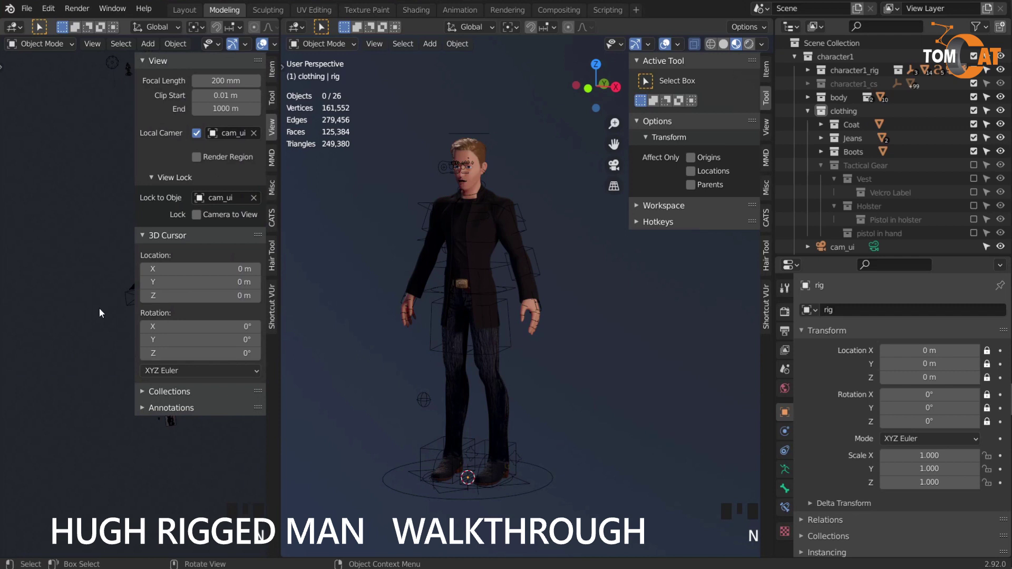
pyautogui.click(91, 242)
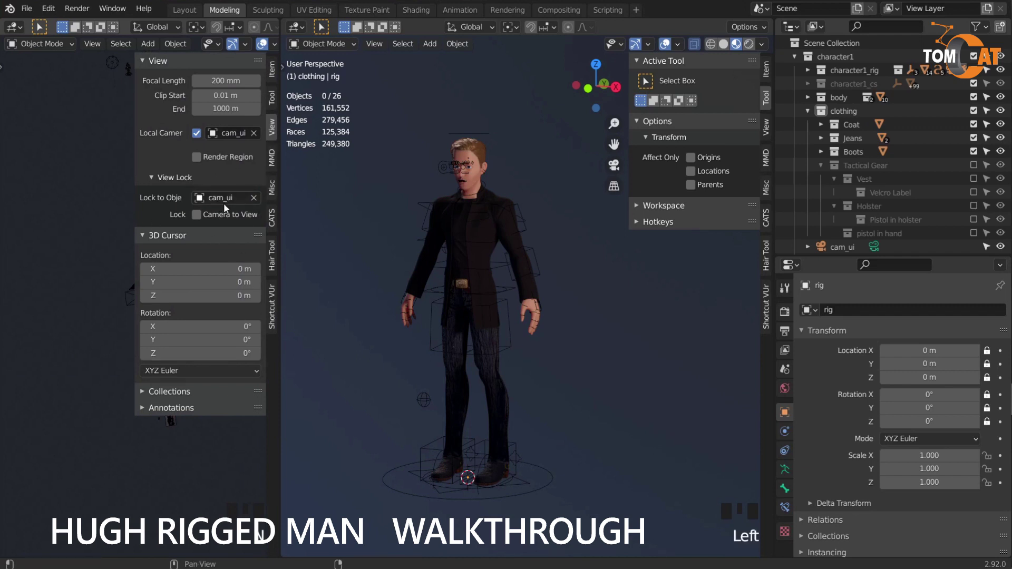
pyautogui.click(253, 197)
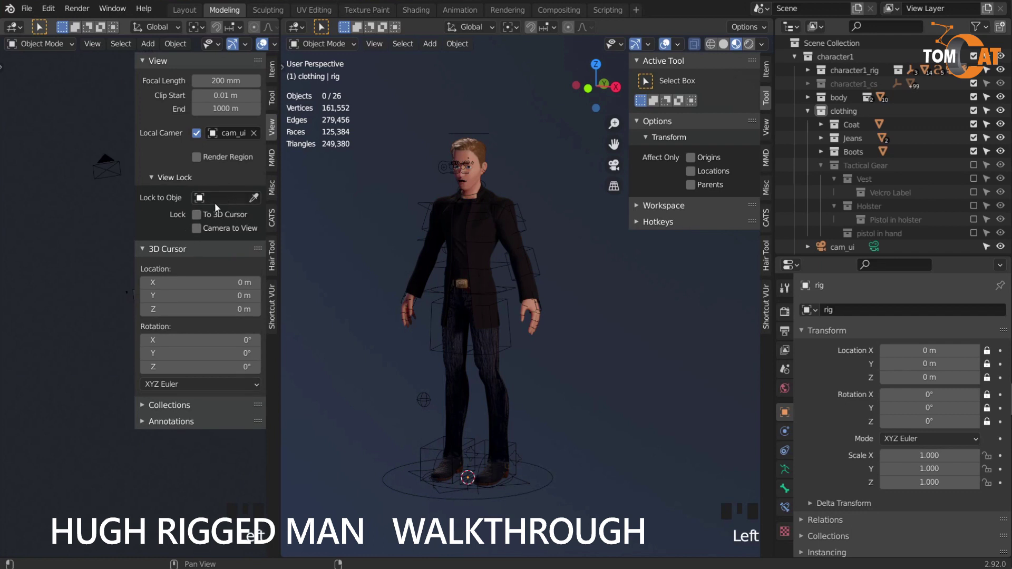
pyautogui.click(201, 203)
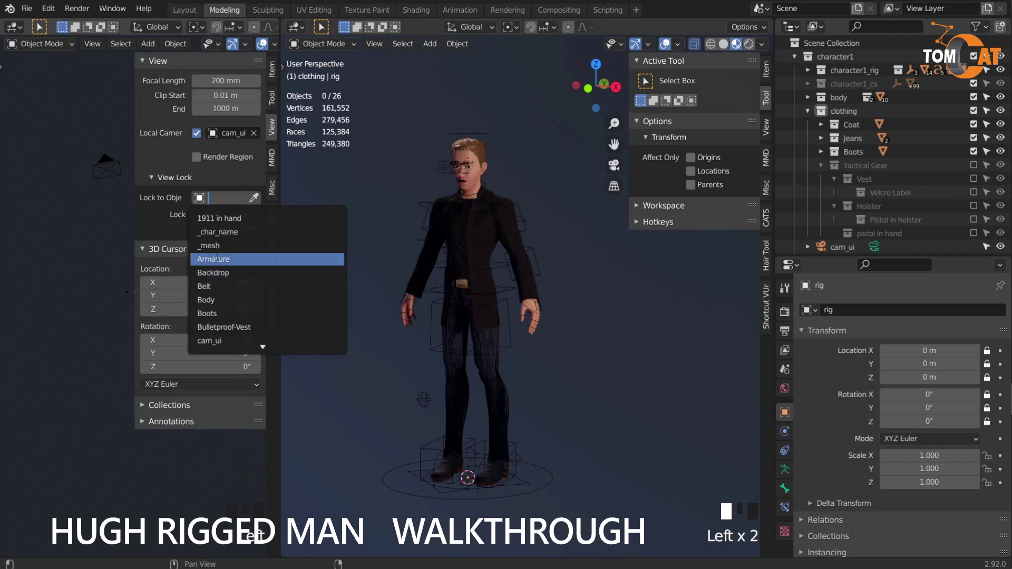
pyautogui.click(215, 340)
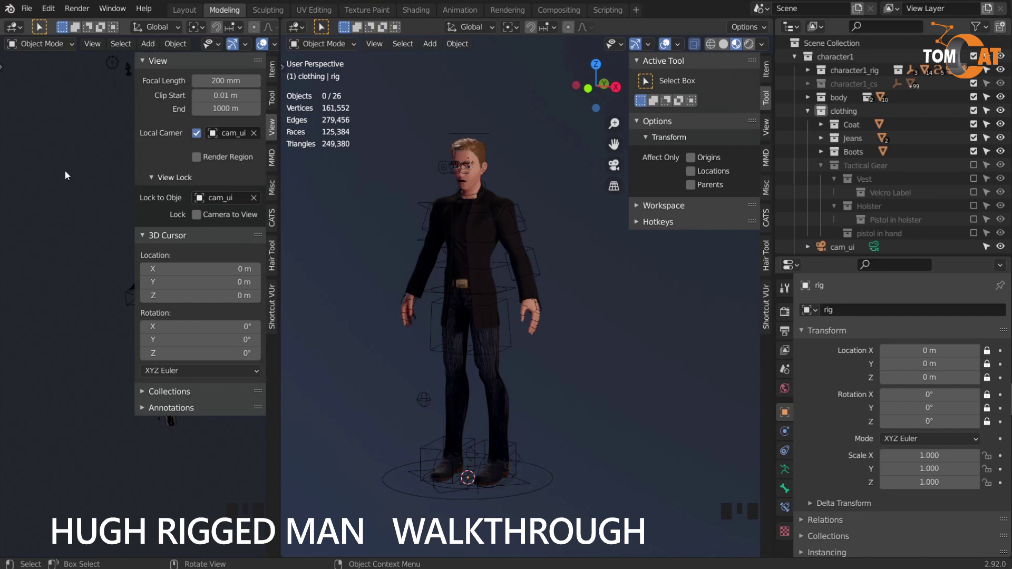
# Look through the camera with Numpad 0, then set View > Viewpoint > Camera in the left viewport
pyautogui.press('KP_0')
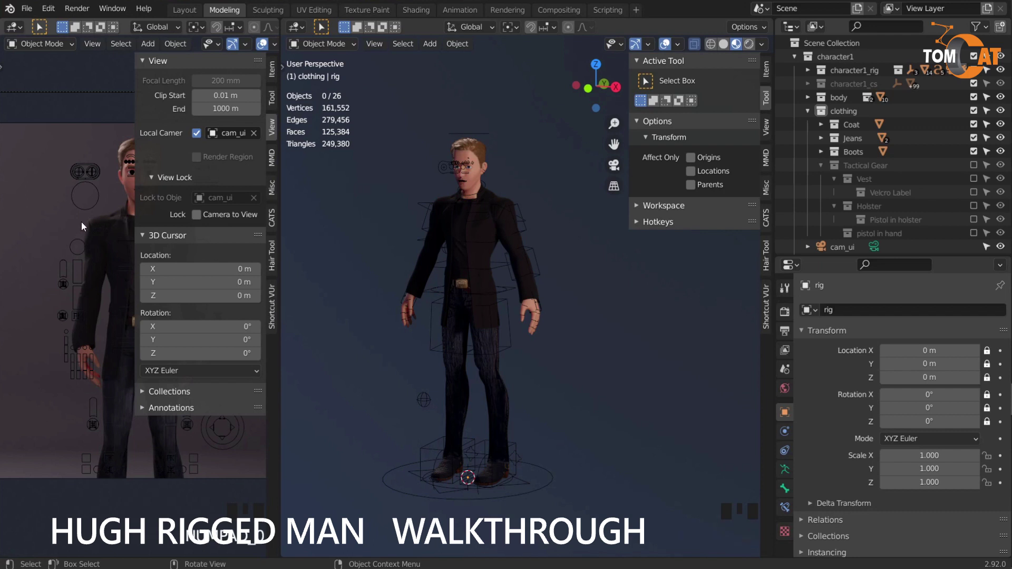
pyautogui.moveTo(81, 221); pyautogui.dragTo(71, 280, button='middle')
pyautogui.scroll(-3, 84, 150)
pyautogui.click(93, 44)
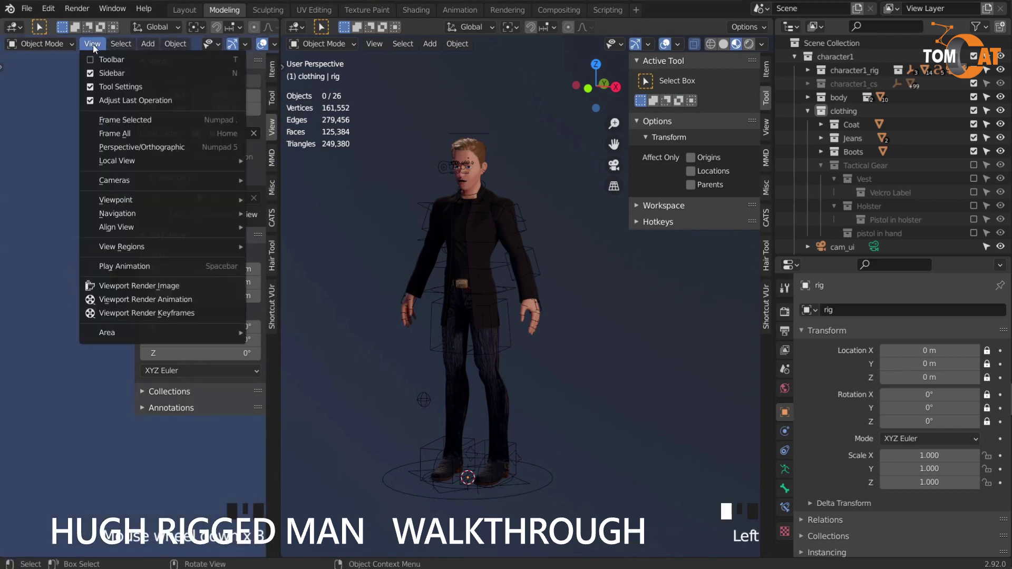
pyautogui.moveTo(143, 199)
pyautogui.click(270, 200)
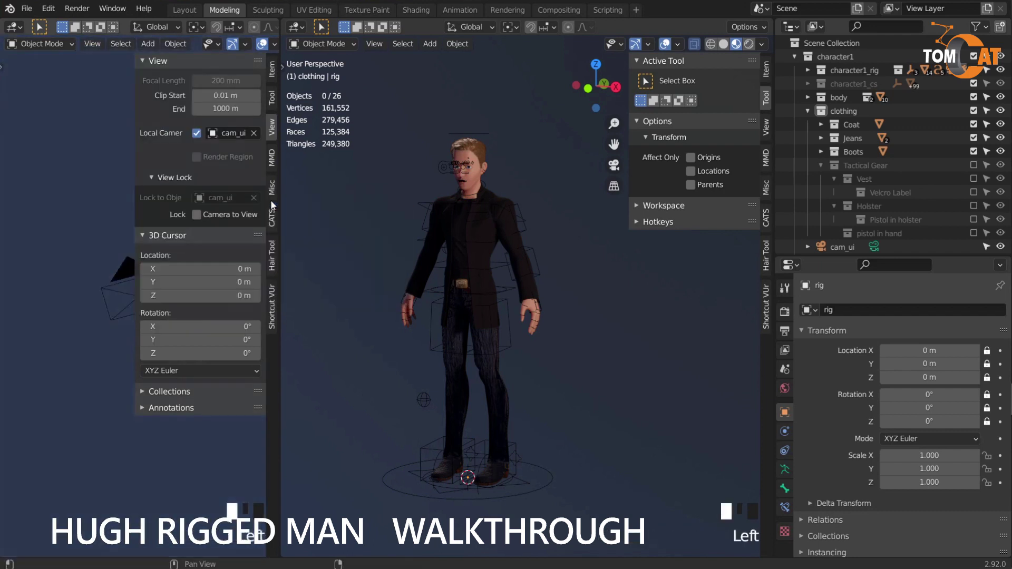
# Hide the left view's sidebar, then zoom and pan until Hugh and the picker controls fill it
pyautogui.press('n')
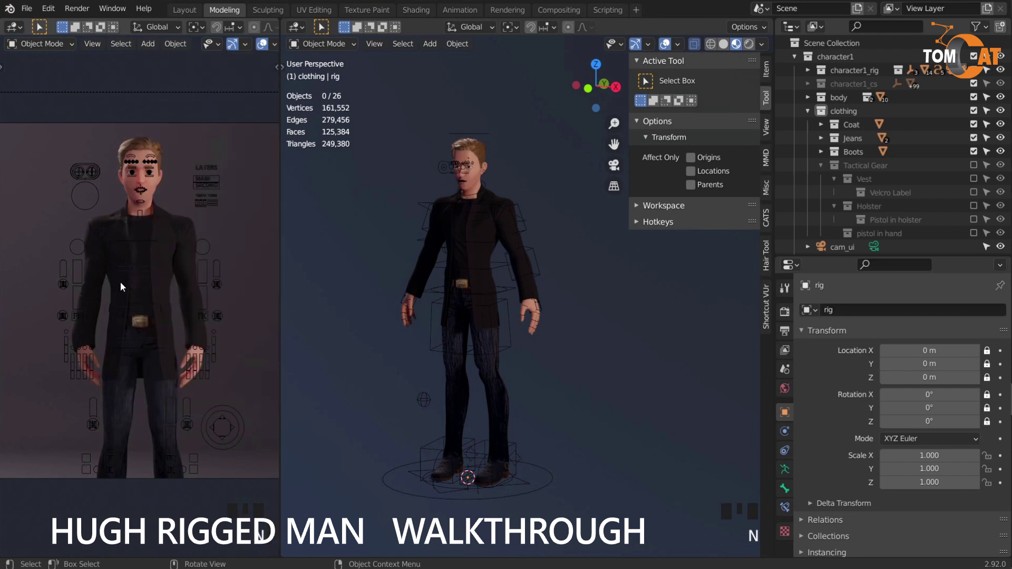
pyautogui.scroll(2, 121, 284)
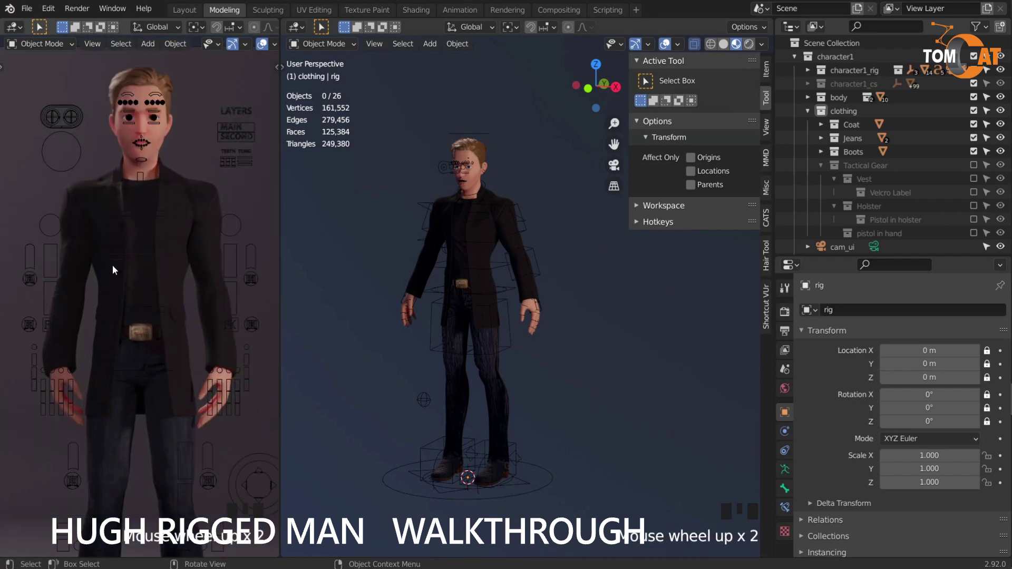
pyautogui.keyDown('shift'); pyautogui.moveTo(127, 294); pyautogui.dragTo(148, 319, button='middle'); pyautogui.keyUp('shift')
pyautogui.scroll(-3, 93, 211)
pyautogui.scroll(-1, 93, 210)
pyautogui.scroll(2, 139, 354)
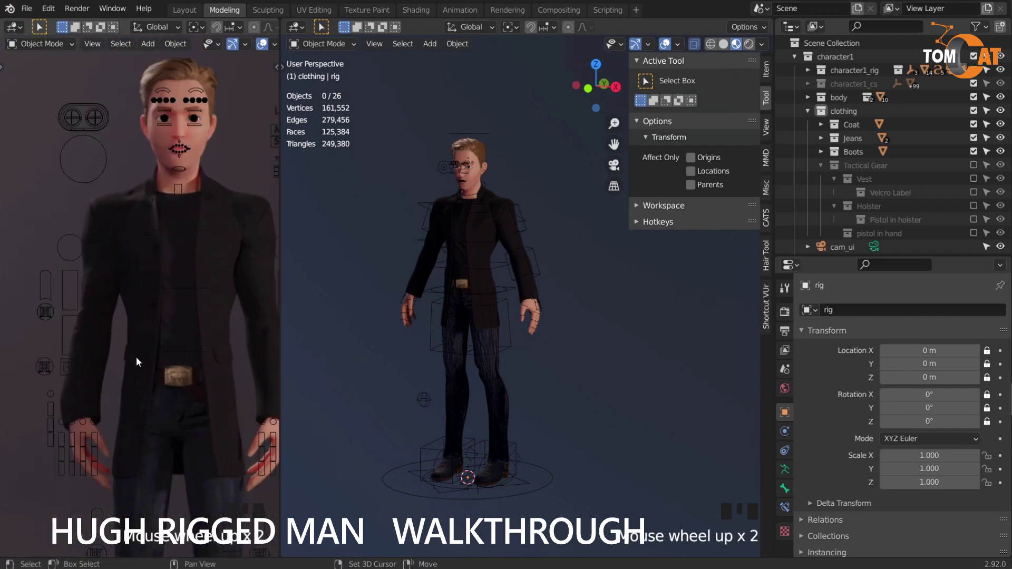
pyautogui.keyDown('shift'); pyautogui.moveTo(136, 357); pyautogui.dragTo(116, 334, button='middle'); pyautogui.keyUp('shift')
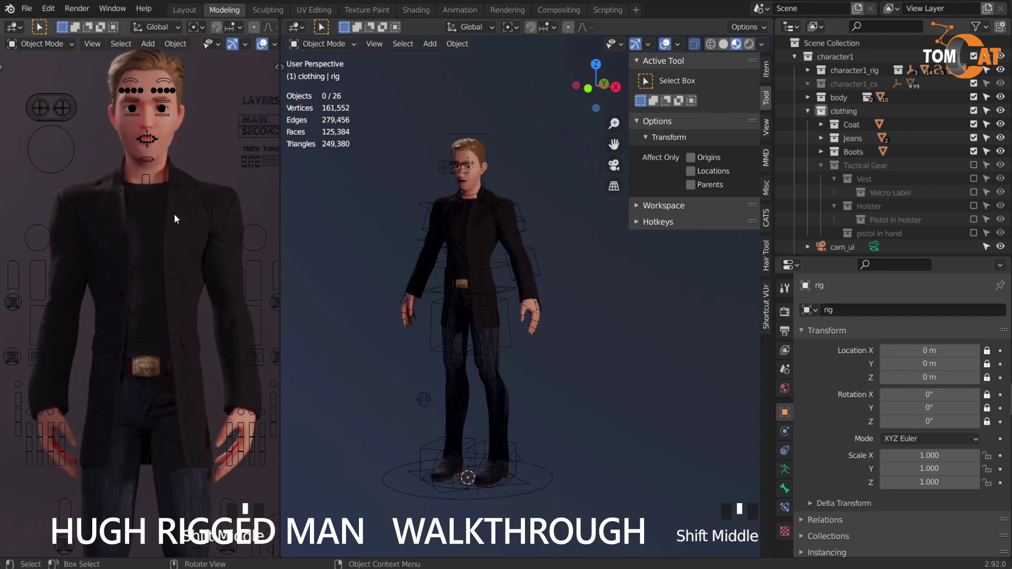
pyautogui.scroll(-1, 176, 218)
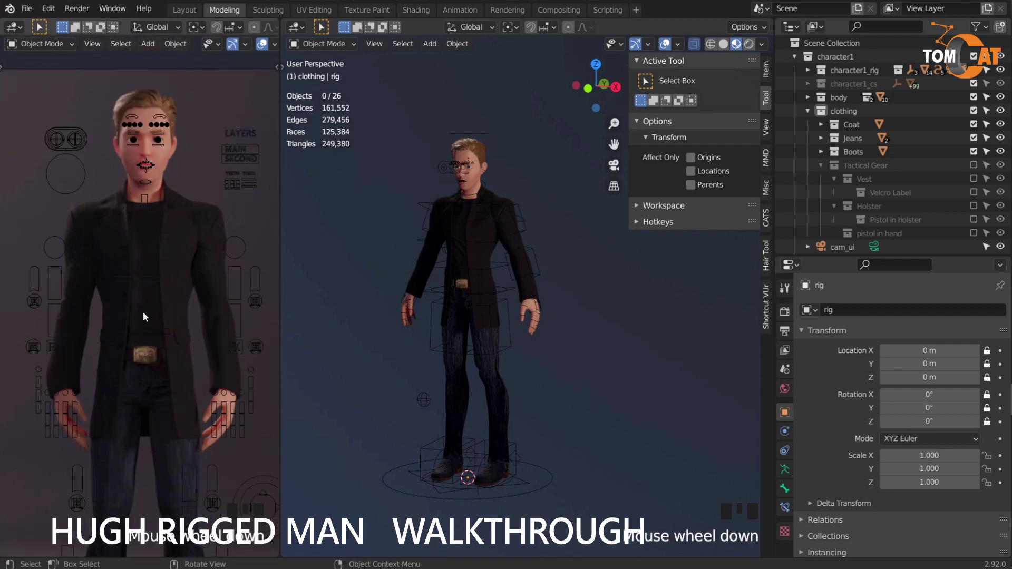
pyautogui.scroll(1, 141, 359)
# Return the view to the camera, select the character's rig and enter Pose Mode
pyautogui.moveTo(135, 345); pyautogui.dragTo(120, 346, button='middle')
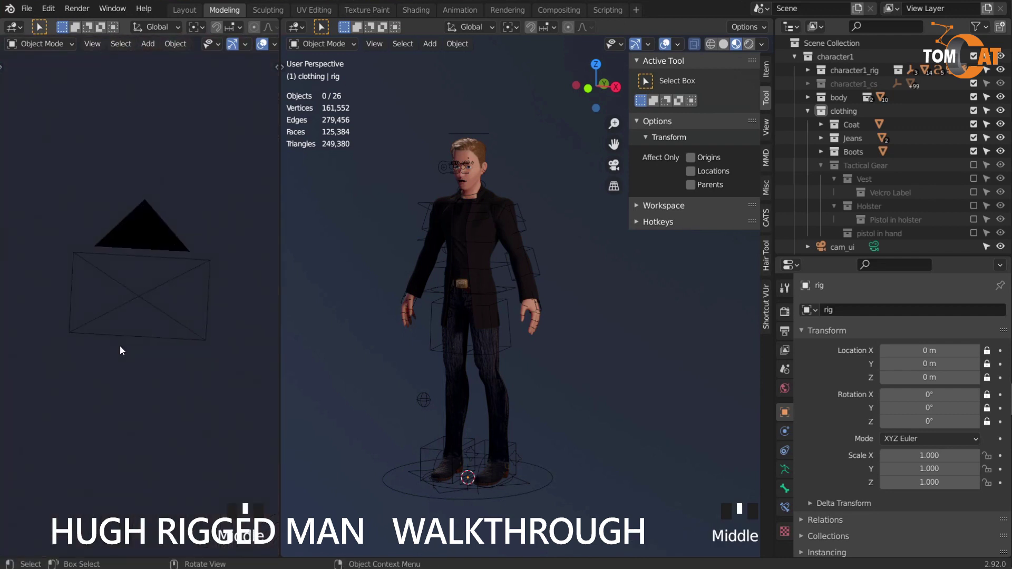
pyautogui.press('KP_0')
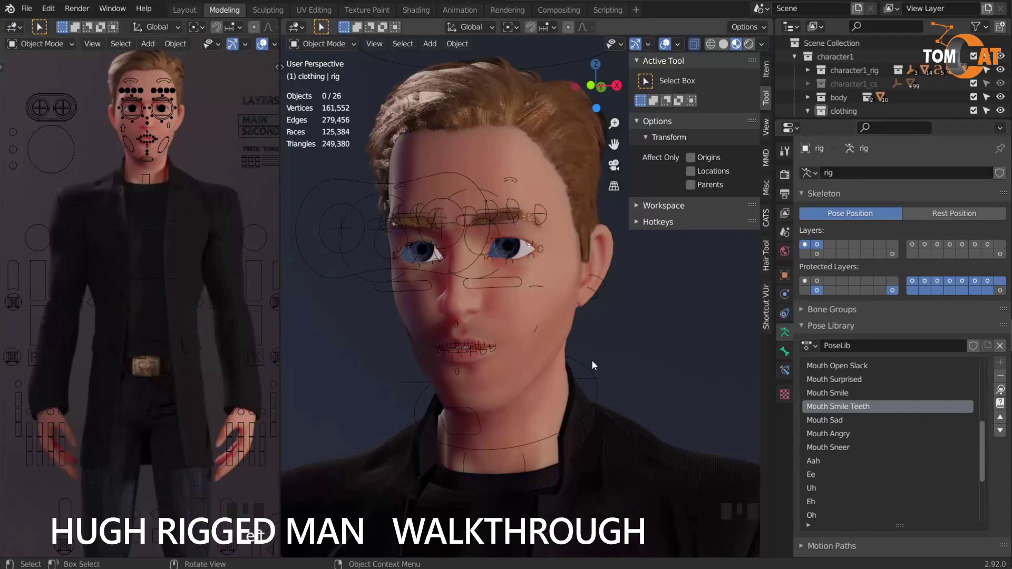
pyautogui.click(380, 295)
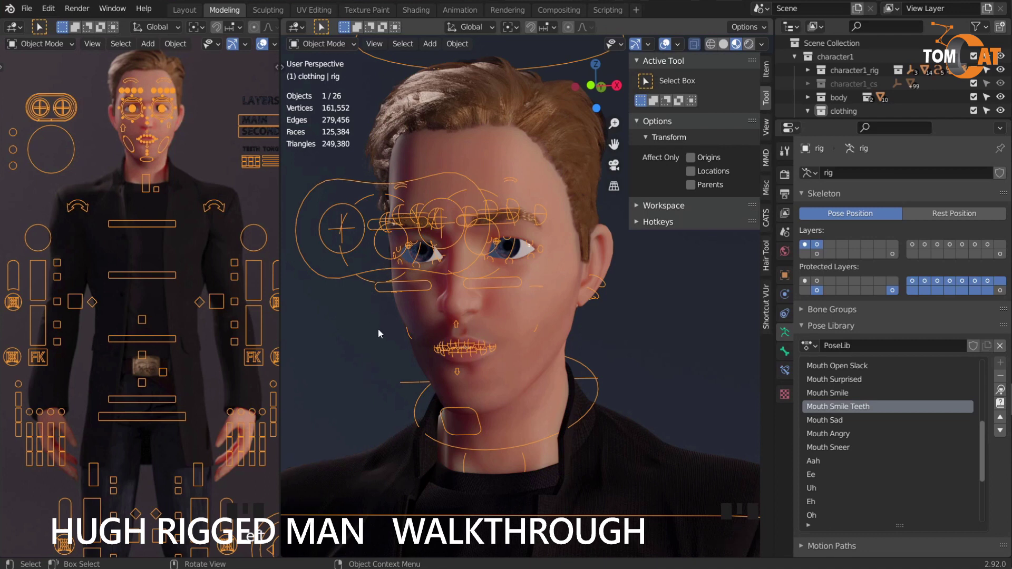
pyautogui.hotkey('ctrl', 'Tab')
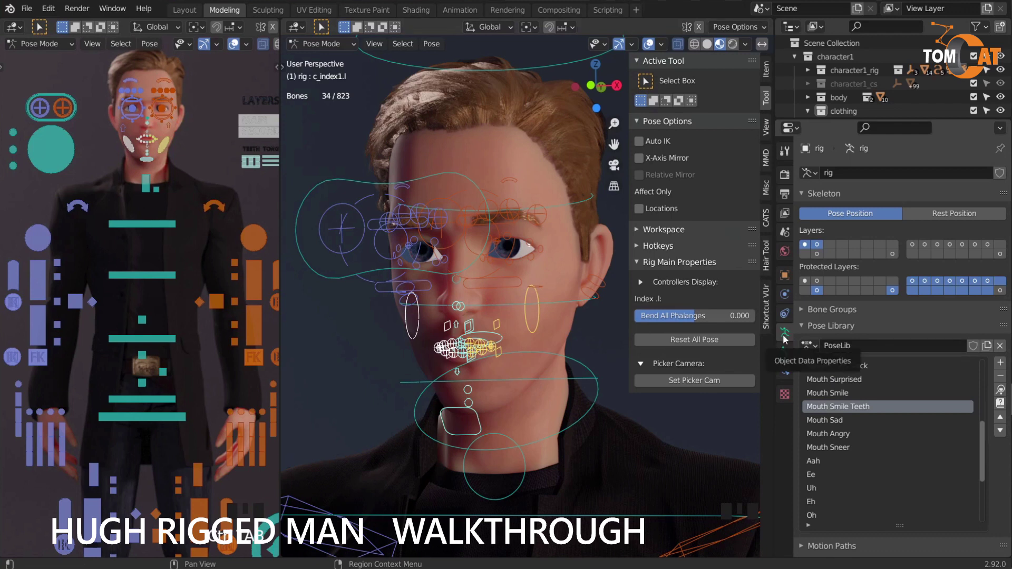
pyautogui.scroll(2, 848, 446)
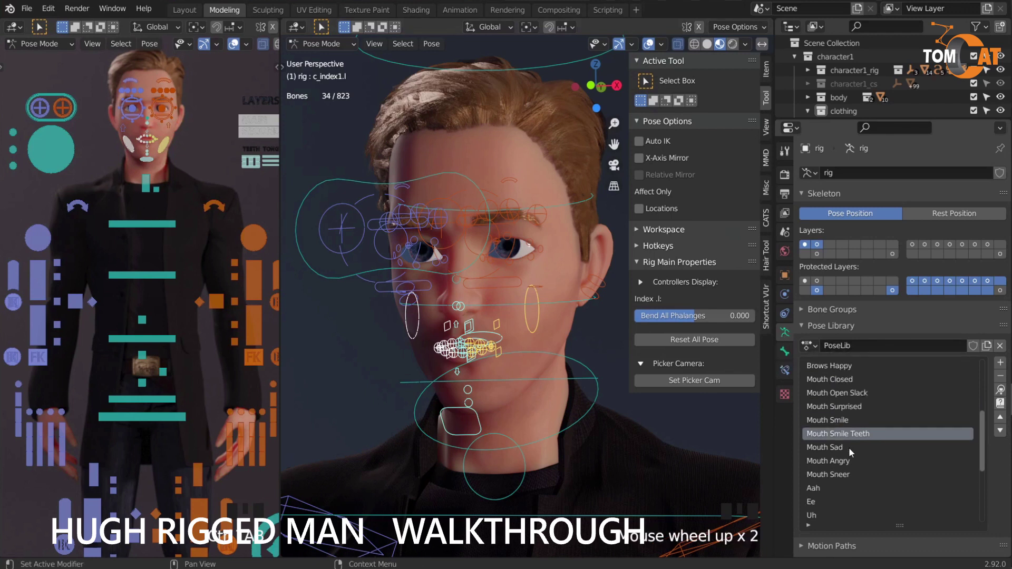
pyautogui.scroll(-1, 849, 448)
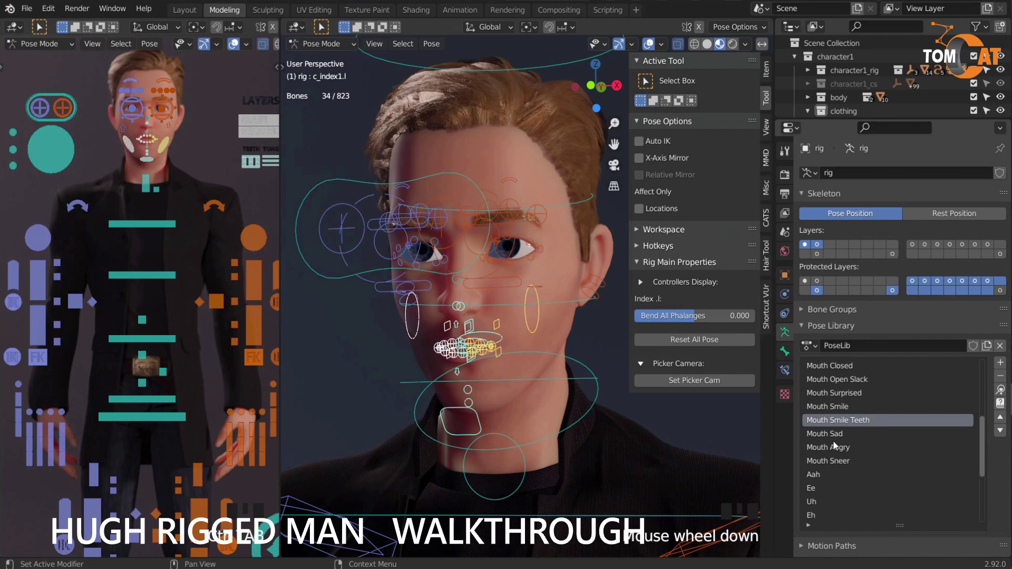
# Apply the Mouth Smile and Mouth Angry poses from the Pose Library, with bone overlays hidden
pyautogui.click(828, 406)
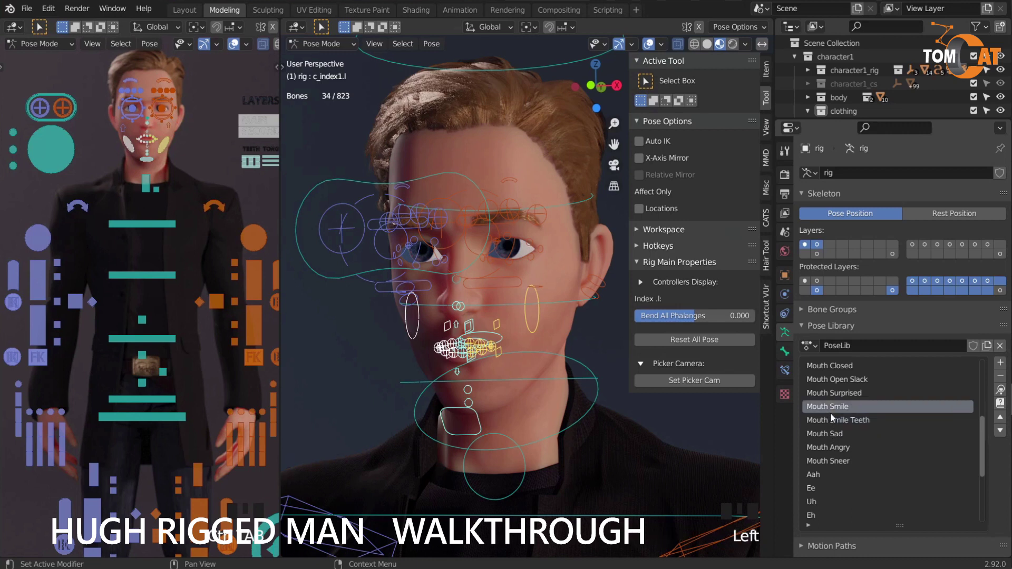
pyautogui.click(1001, 391)
pyautogui.hotkey('shift', 'alt', 'z')
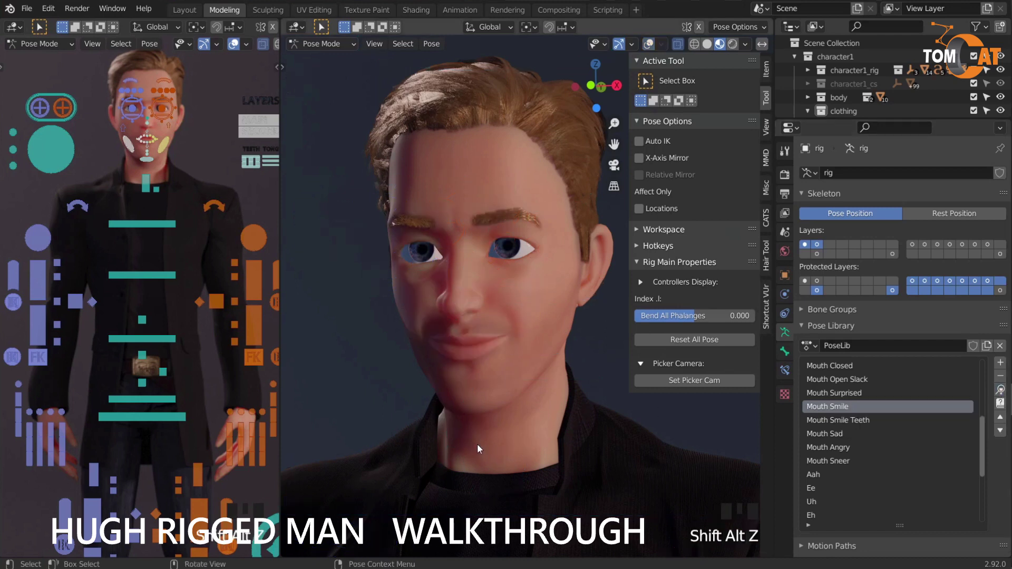
pyautogui.click(831, 420)
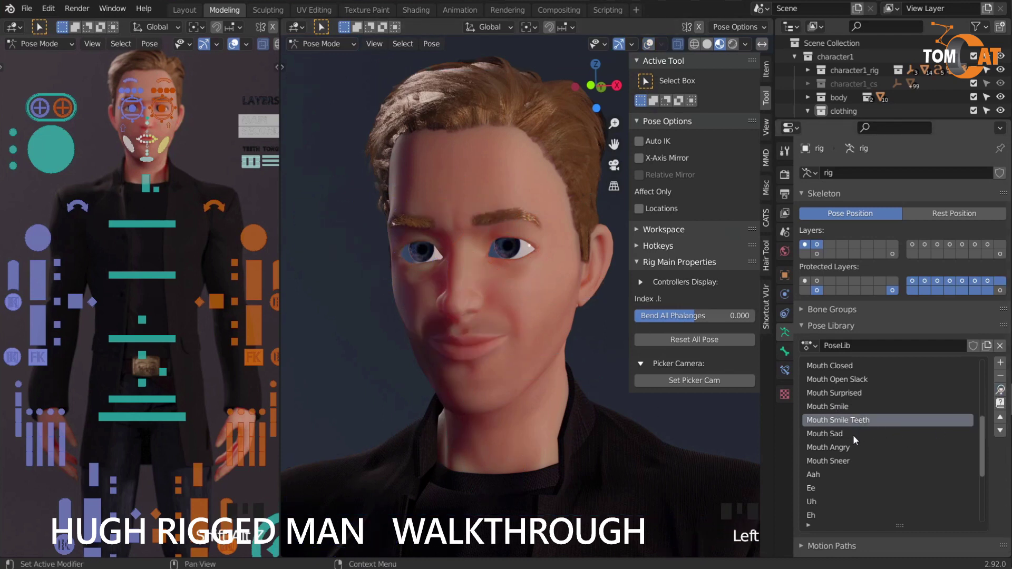
pyautogui.click(844, 447)
pyautogui.click(1000, 390)
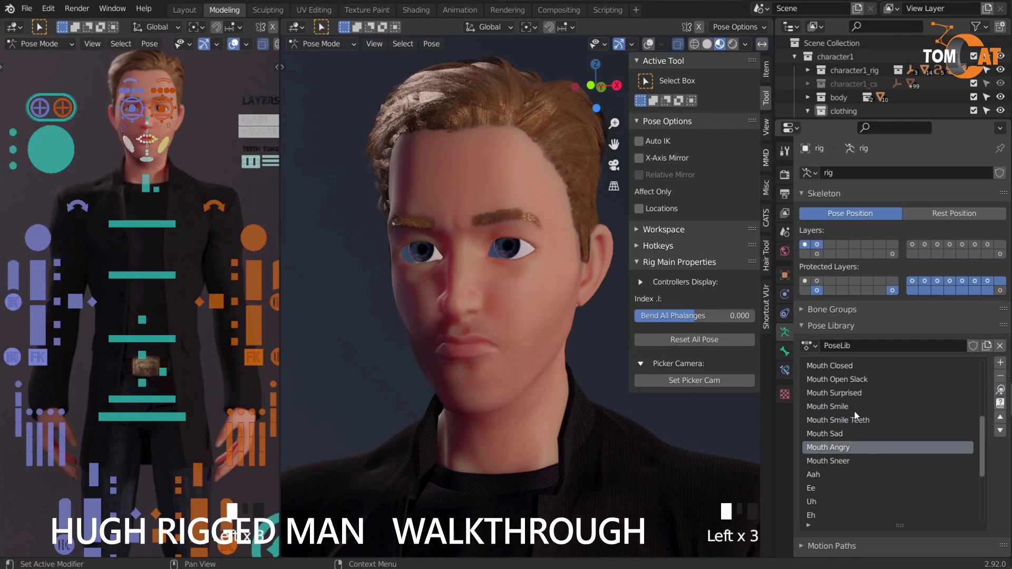
# Apply the Aah pose, then finish with the Oh mouth pose
pyautogui.scroll(-1, 822, 481)
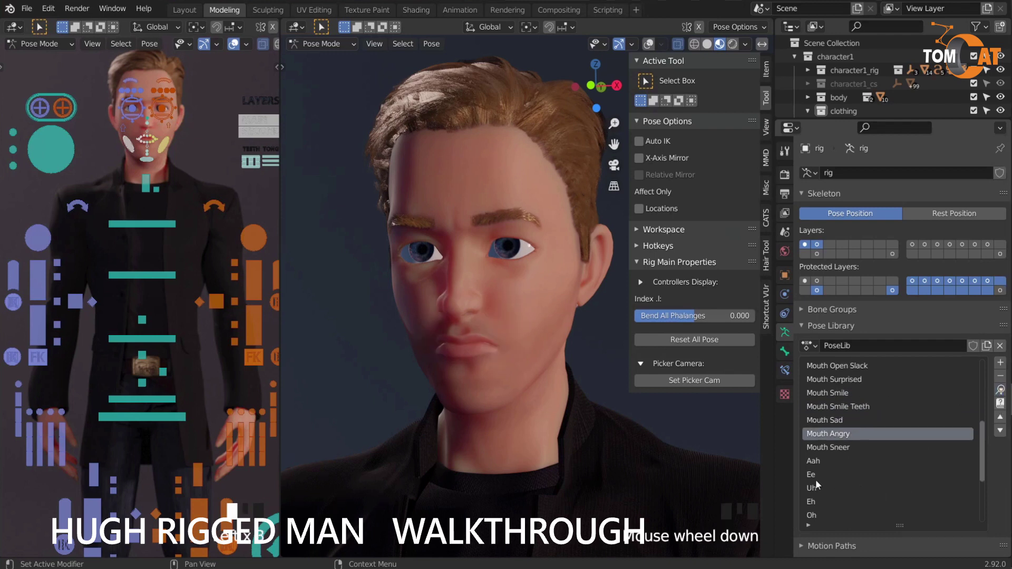
pyautogui.scroll(-2, 871, 490)
pyautogui.click(830, 434)
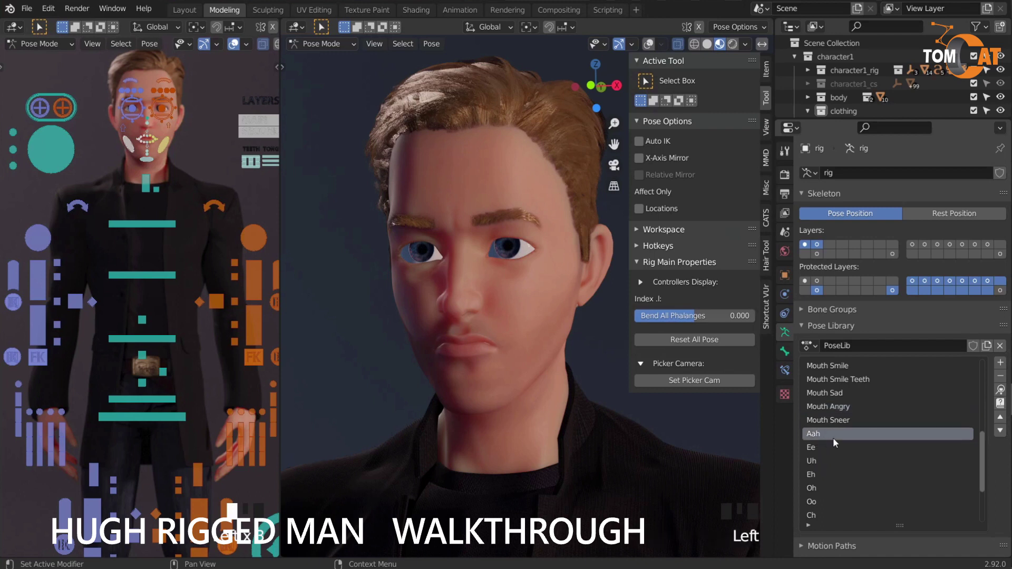
pyautogui.click(1000, 390)
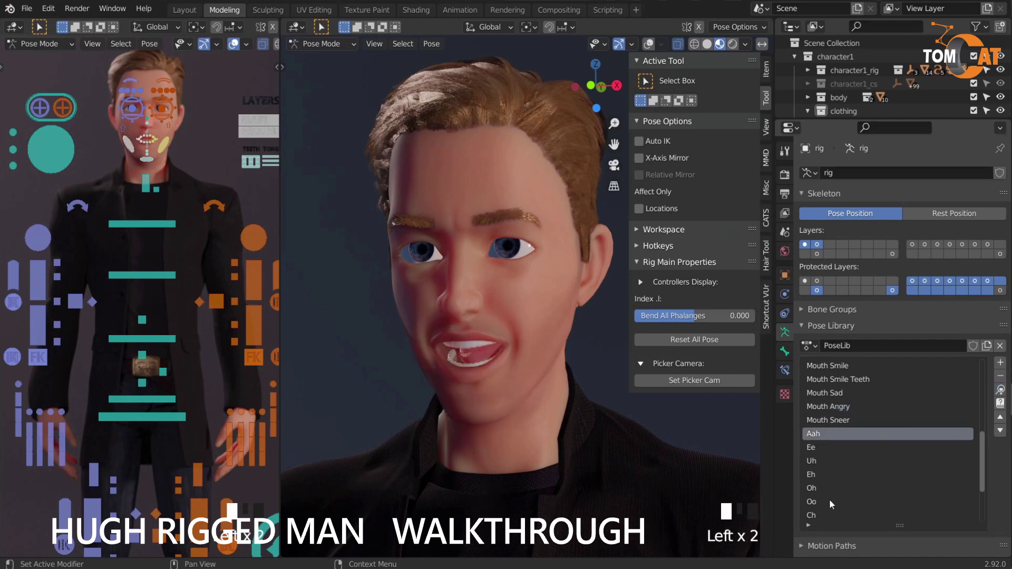
pyautogui.click(819, 489)
pyautogui.click(1000, 394)
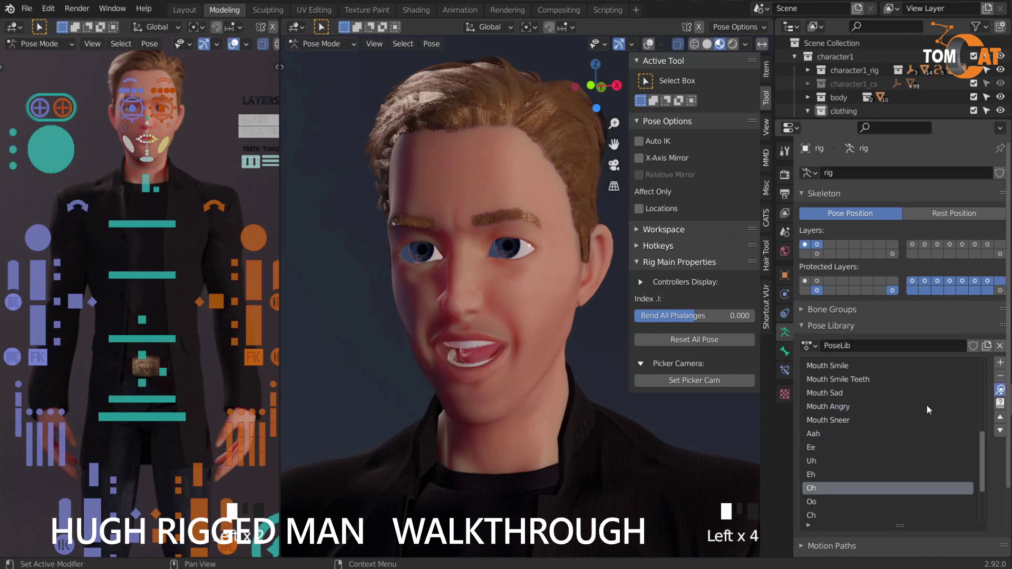
pyautogui.scroll(-2, 529, 421)
pyautogui.moveTo(529, 420); pyautogui.dragTo(494, 396, button='middle')
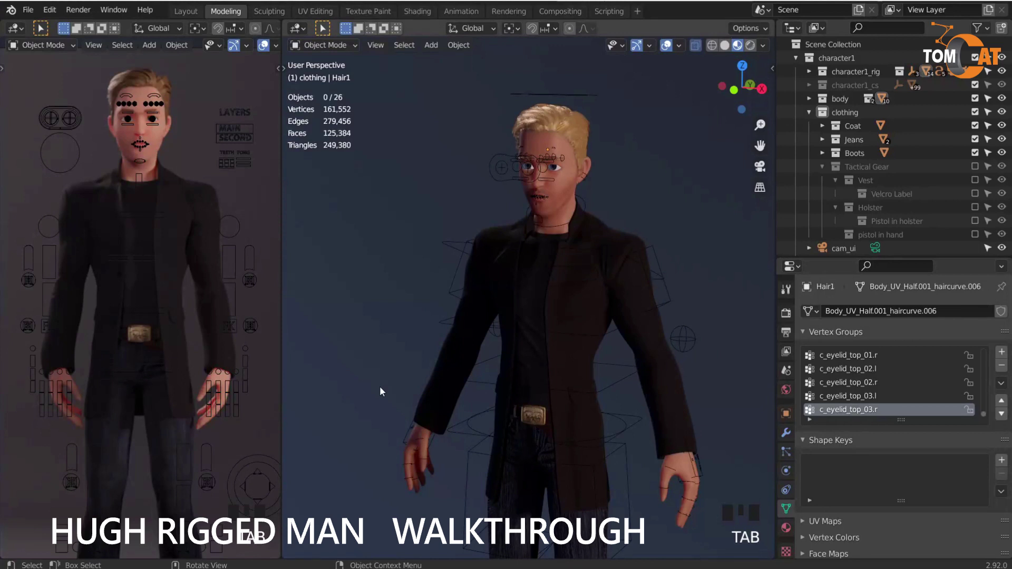
# In the Shading workspace, set Hair1's Hair Color Mix factor to 0.333
pyautogui.click(419, 11)
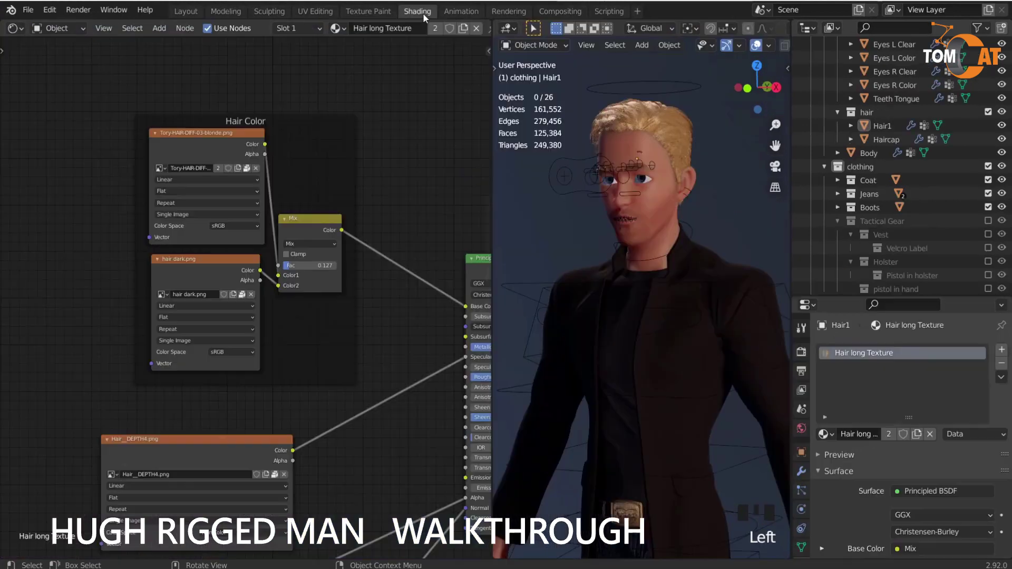
pyautogui.click(651, 121)
pyautogui.moveTo(300, 266); pyautogui.dragTo(270, 286, button='middle')
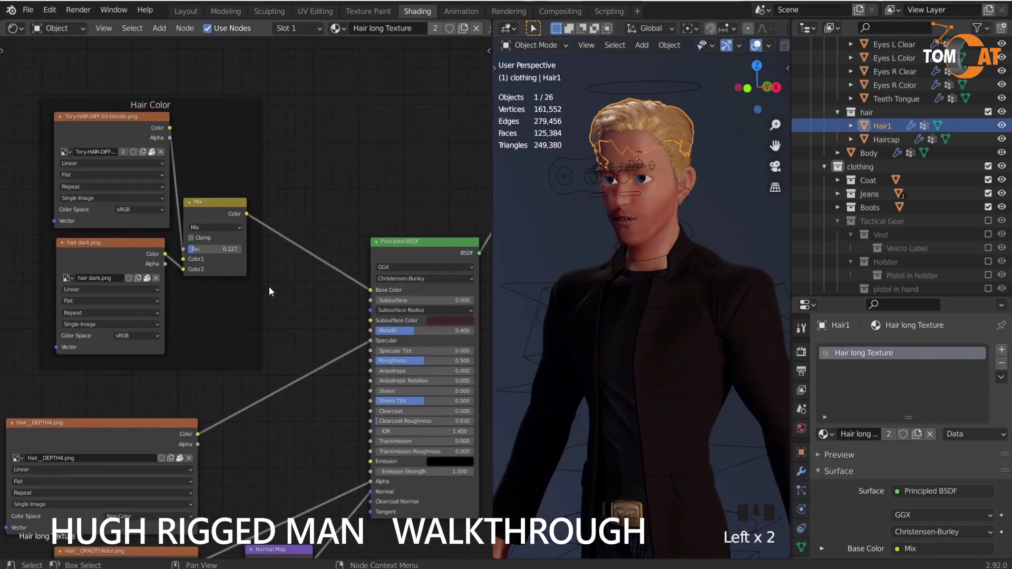
pyautogui.scroll(2, 326, 292)
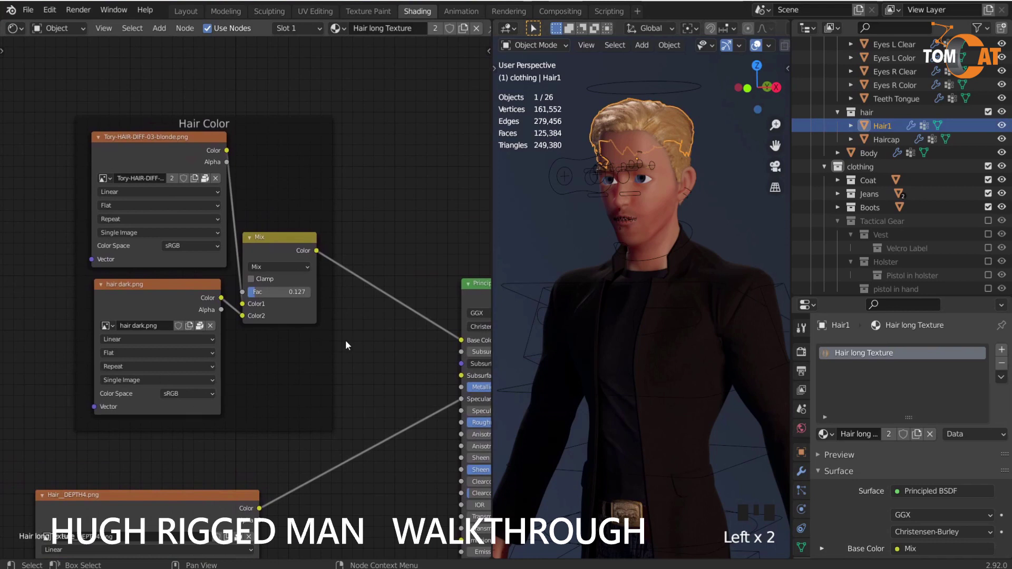
pyautogui.moveTo(313, 342); pyautogui.dragTo(294, 341, button='middle')
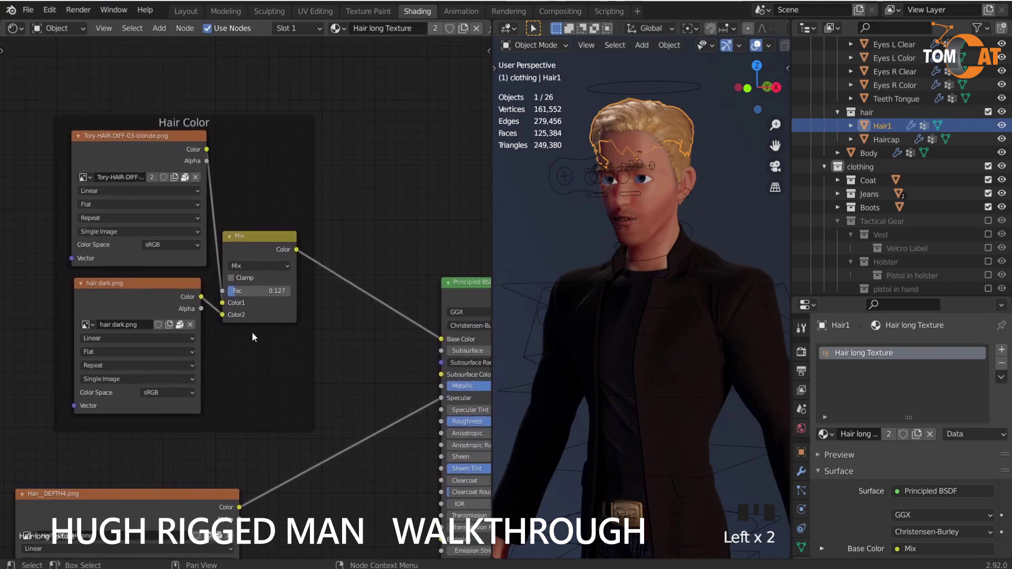
pyautogui.moveTo(259, 291)
pyautogui.mouseDown()
pyautogui.moveTo(290, 290)
pyautogui.moveTo(228, 290)
pyautogui.moveTo(290, 291)
pyautogui.moveTo(248, 290)
pyautogui.mouseUp()
pyautogui.scroll(-2, 653, 298)
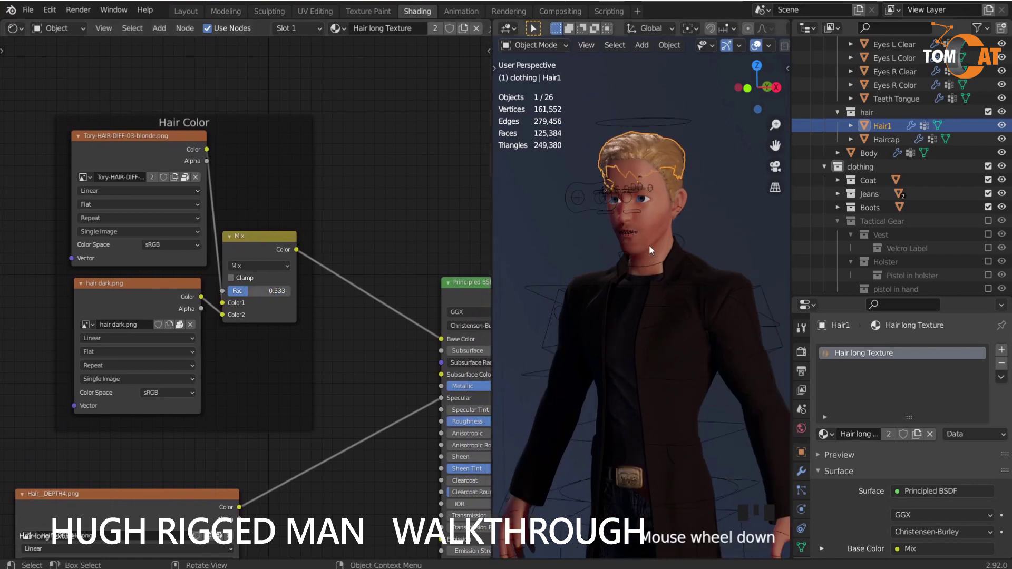
pyautogui.scroll(2, 649, 250)
# On the Body's Skin material, set the middle Skin Value/Stubble mix factor to 0.620, others to 0
pyautogui.click(662, 194)
pyautogui.moveTo(253, 327); pyautogui.dragTo(270, 385, button='middle')
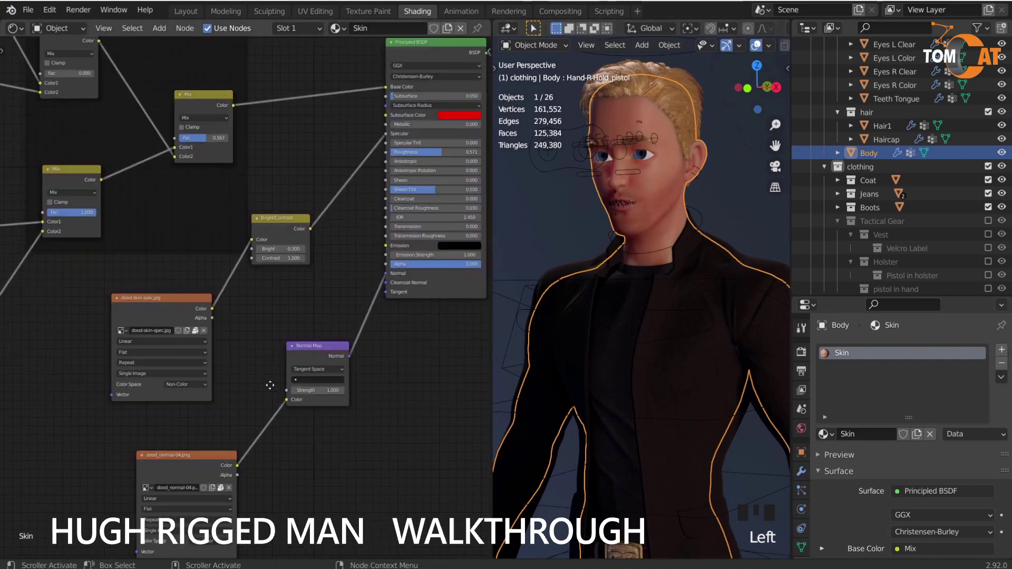
pyautogui.scroll(-2, 269, 385)
pyautogui.scroll(4, 228, 280)
pyautogui.moveTo(248, 242); pyautogui.dragTo(214, 242)
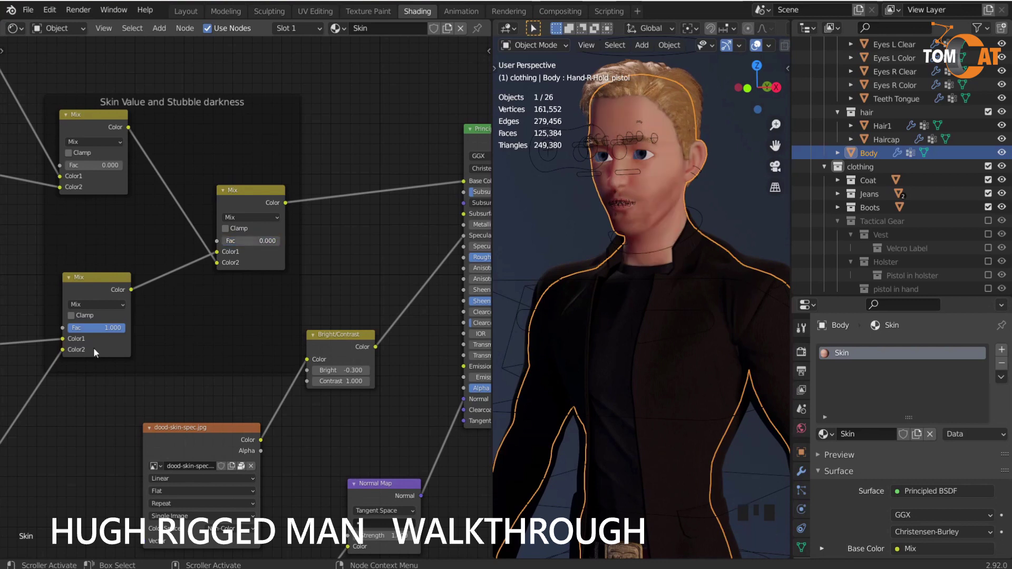
pyautogui.moveTo(113, 328)
pyautogui.mouseDown()
pyautogui.moveTo(79, 327)
pyautogui.moveTo(176, 330)
pyautogui.mouseUp()
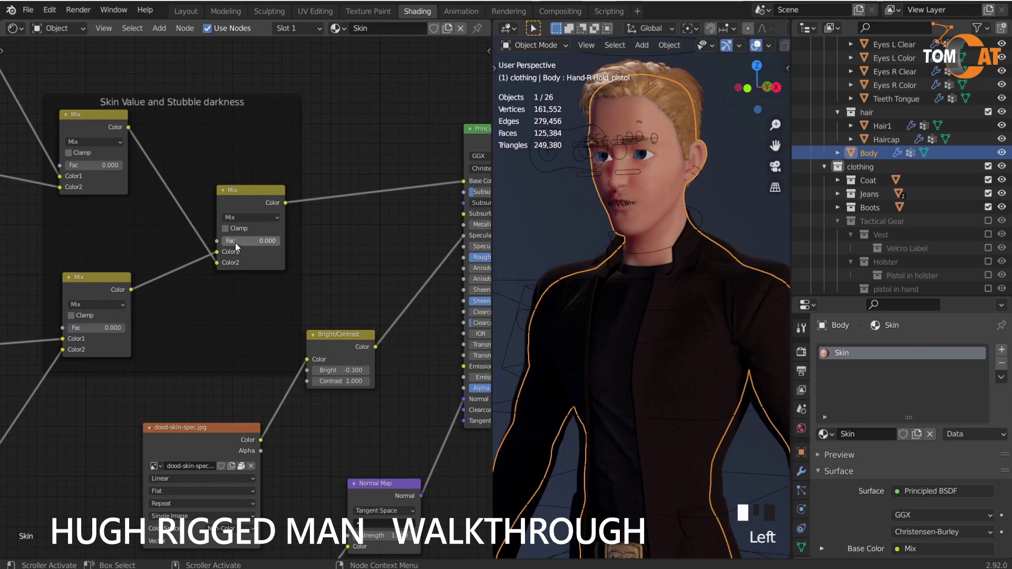
pyautogui.moveTo(237, 247); pyautogui.dragTo(280, 244)
pyautogui.moveTo(79, 165)
pyautogui.mouseDown()
pyautogui.moveTo(122, 166)
pyautogui.moveTo(65, 165)
pyautogui.mouseUp()
pyautogui.moveTo(244, 241); pyautogui.dragTo(224, 241)
pyautogui.scroll(-6, 652, 338)
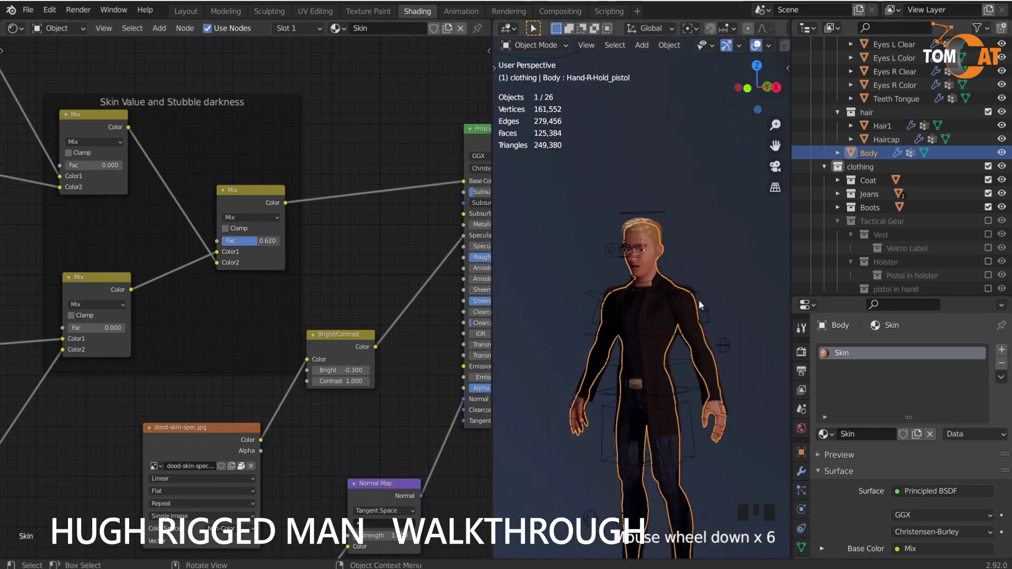
# Switch the coat's colour texture, then hide the Coat collection and show Tactical Gear
pyautogui.click(647, 322)
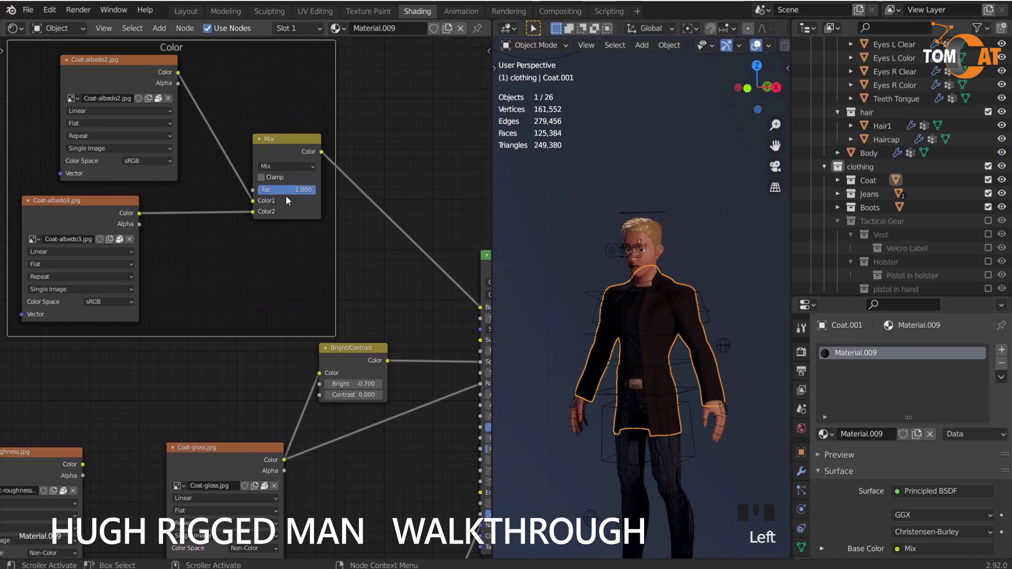
pyautogui.moveTo(288, 190); pyautogui.dragTo(261, 190)
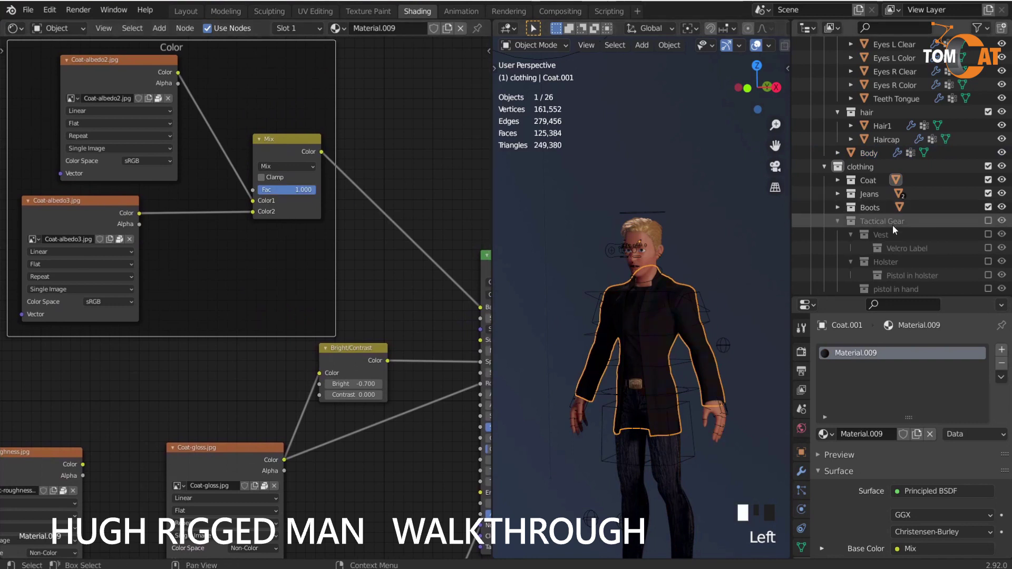
pyautogui.click(989, 180)
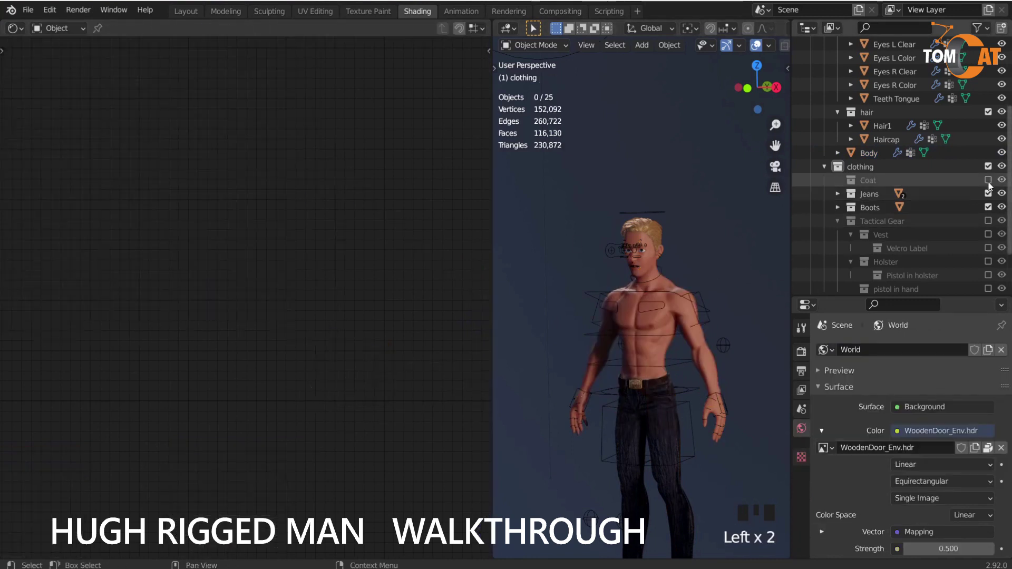
pyautogui.click(989, 221)
# Select the bulletproof vest and set its Mix factor to 1 to turn it black
pyautogui.click(645, 317)
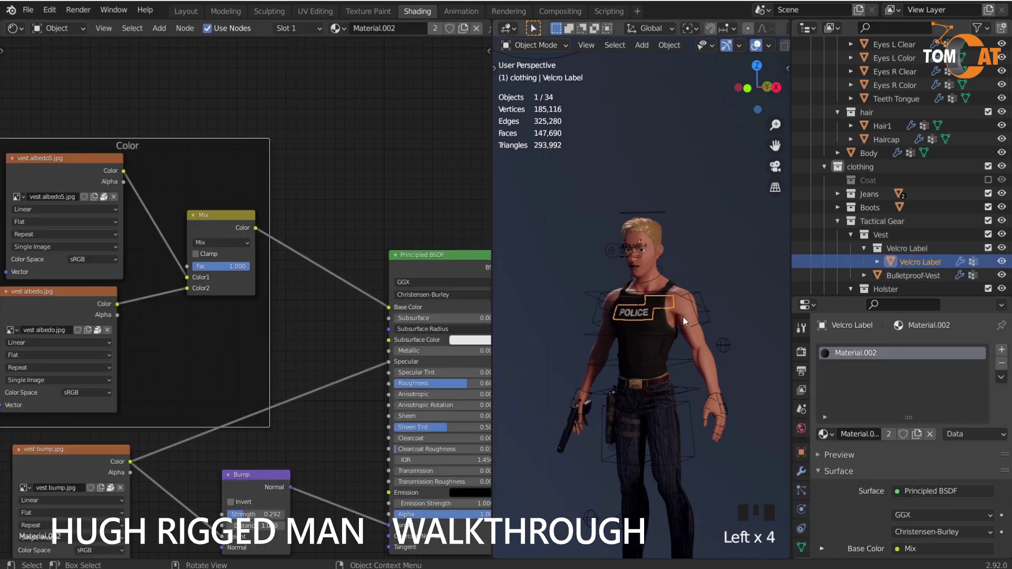
pyautogui.click(636, 338)
pyautogui.click(629, 331)
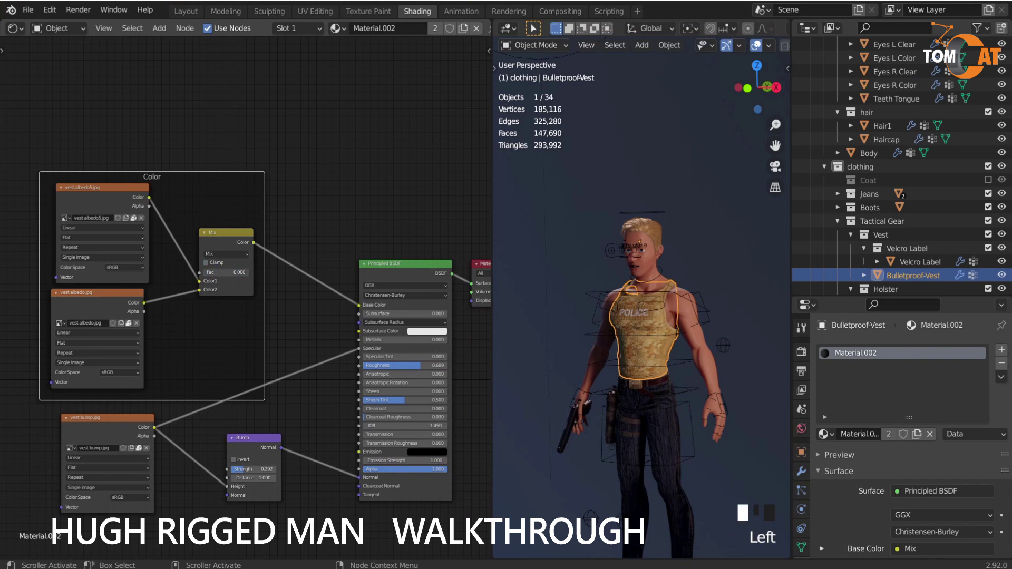
pyautogui.moveTo(222, 273); pyautogui.dragTo(250, 273)
pyautogui.scroll(6, 629, 349)
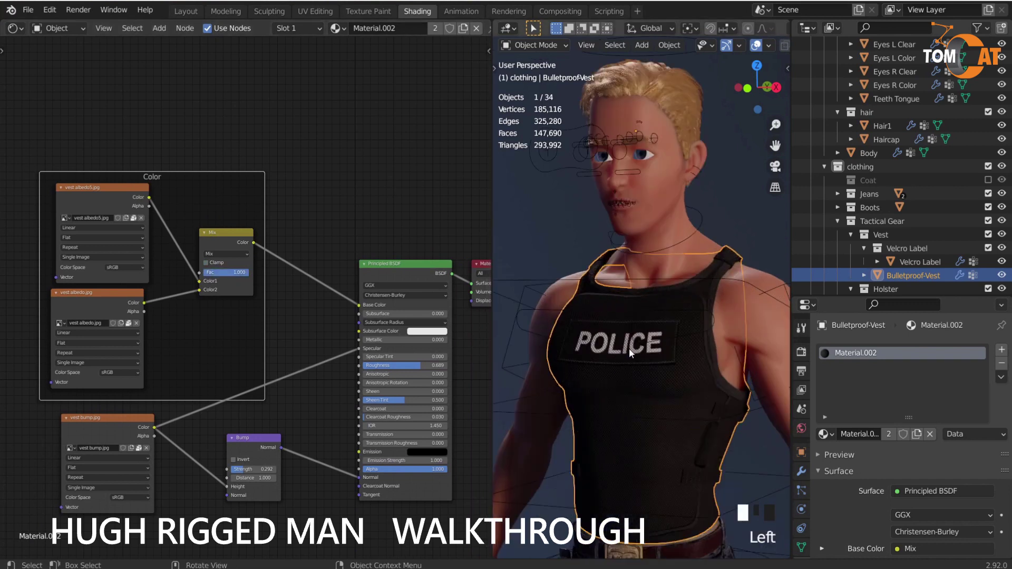
# Select the Velcro Label and toggle the POLICE label's visibility off and back on
pyautogui.click(629, 348)
pyautogui.click(646, 352)
pyautogui.click(597, 348)
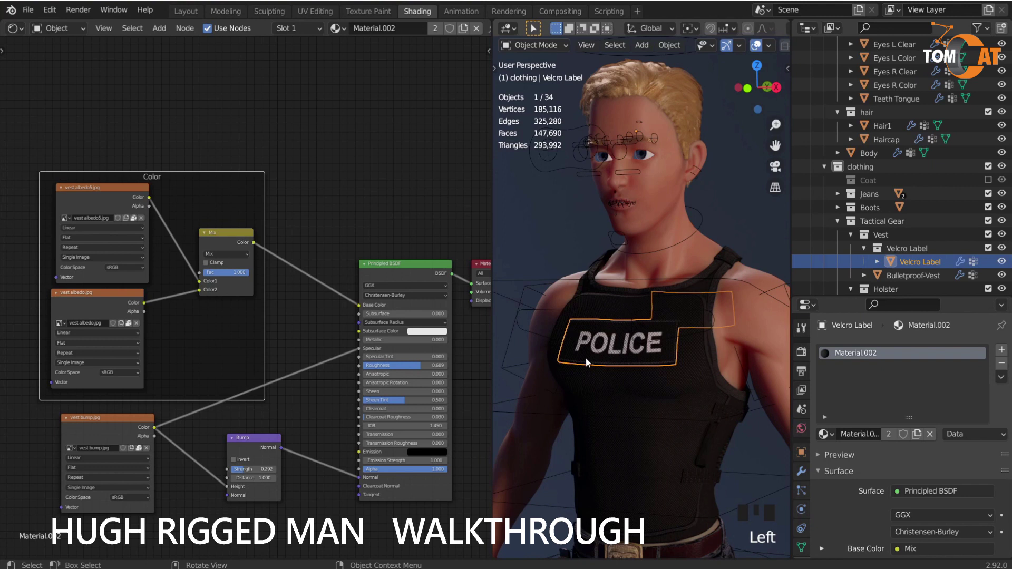
pyautogui.click(1002, 263)
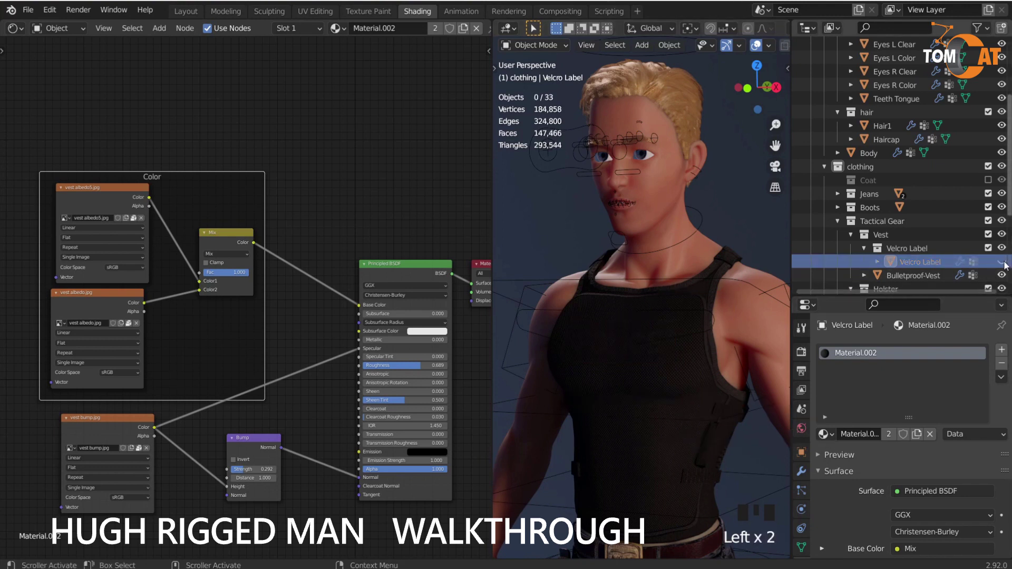
pyautogui.click(1002, 263)
pyautogui.scroll(-3, 675, 343)
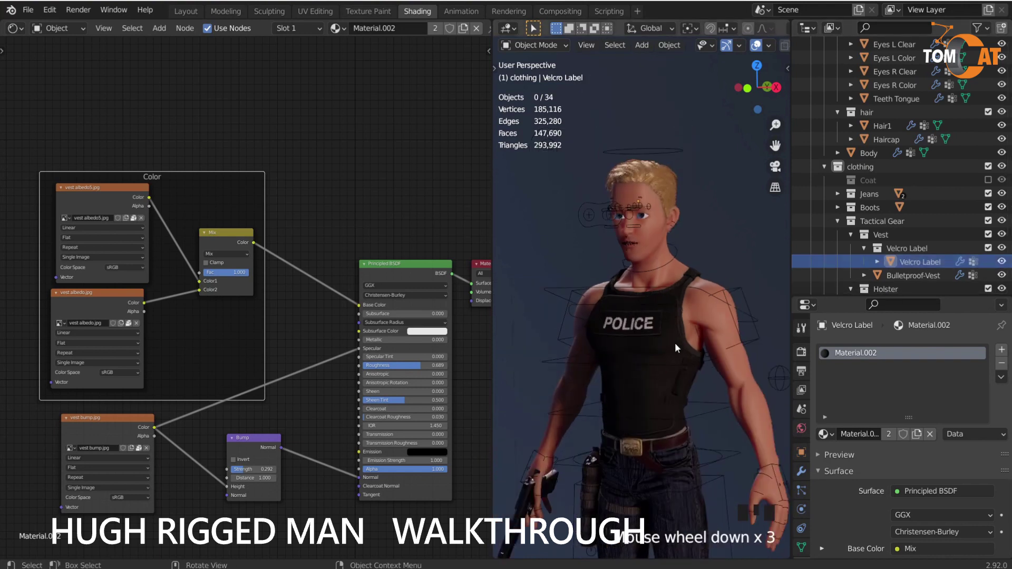
pyautogui.moveTo(674, 342); pyautogui.dragTo(680, 322, button='middle')
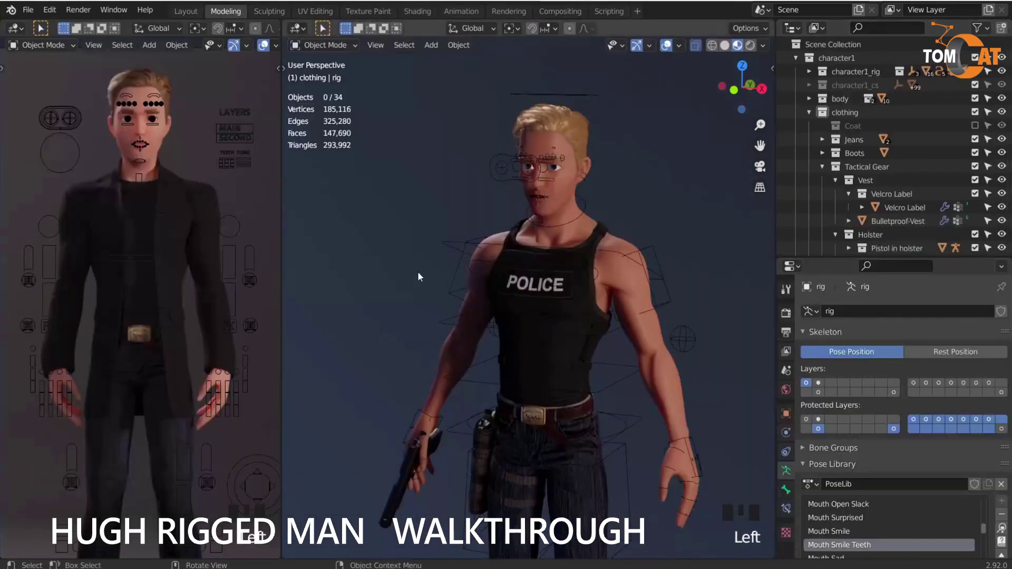
# Select the rig, enter Pose Mode and centre the rig picker on the face controls
pyautogui.click(441, 240)
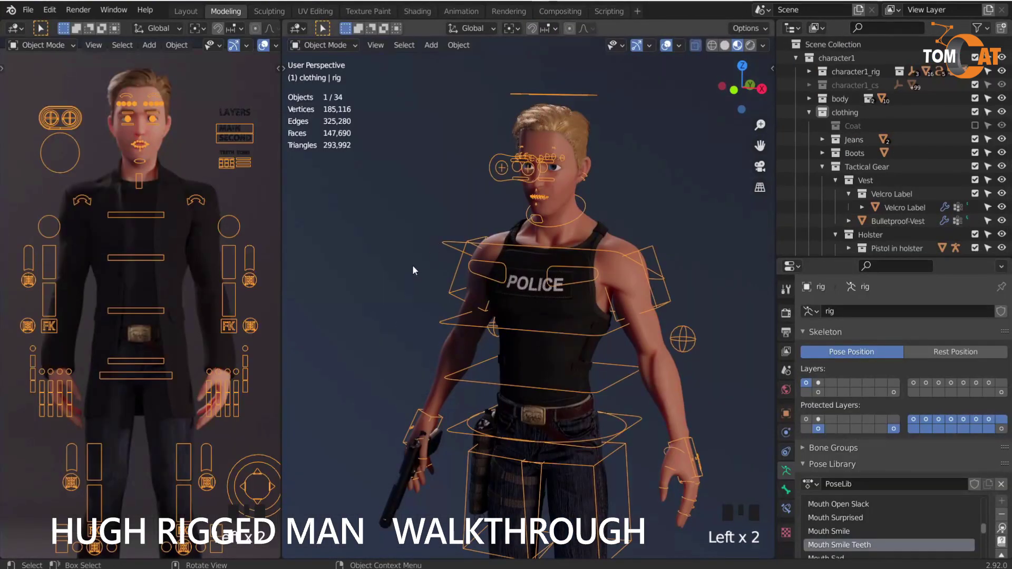
pyautogui.hotkey('ctrl', 'Tab')
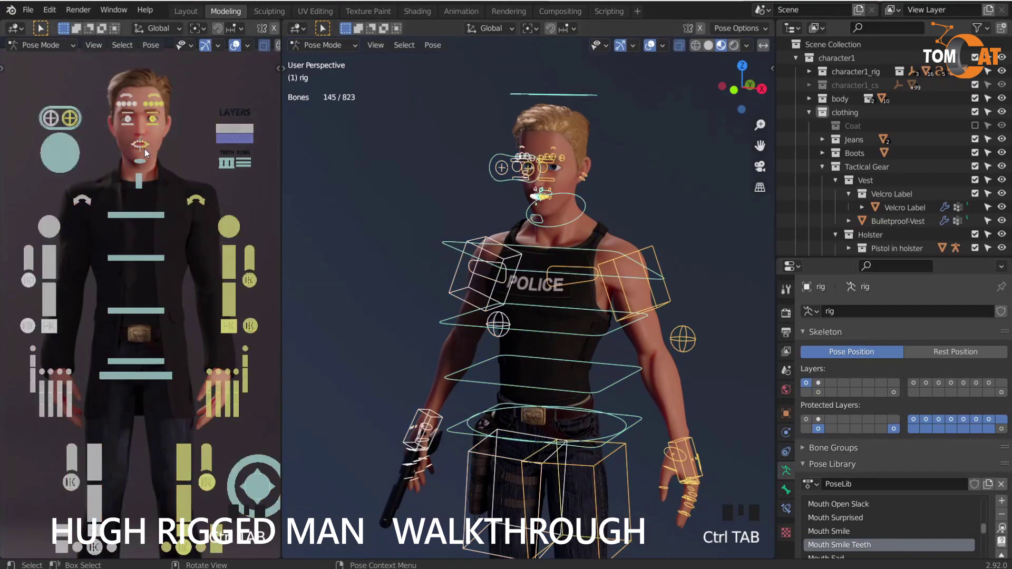
pyautogui.scroll(2, 145, 149)
pyautogui.scroll(2, 144, 148)
pyautogui.keyDown('shift'); pyautogui.moveTo(169, 298); pyautogui.dragTo(155, 278, button='middle'); pyautogui.keyUp('shift')
pyautogui.scroll(3, 181, 232)
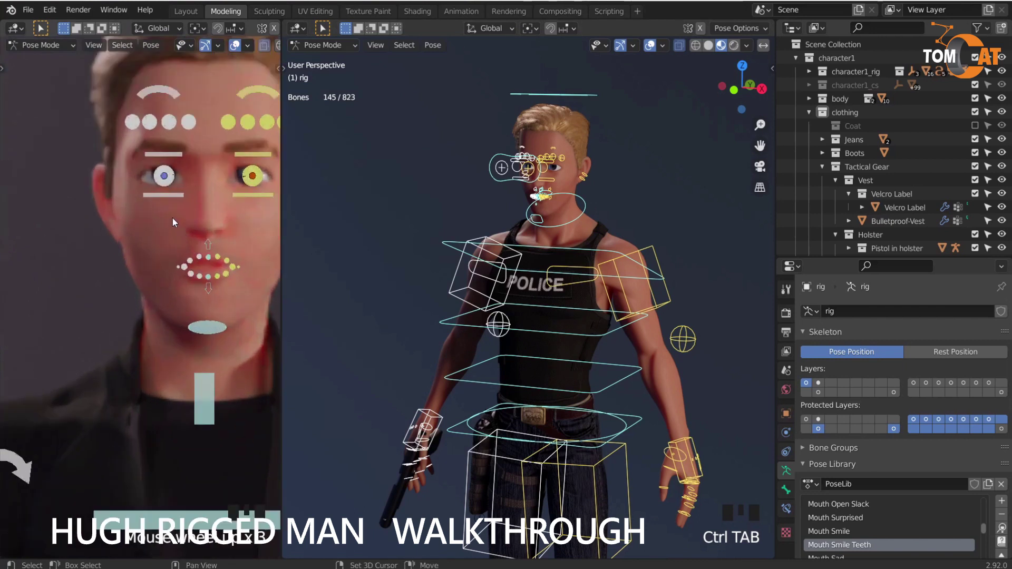
pyautogui.scroll(3, 156, 330)
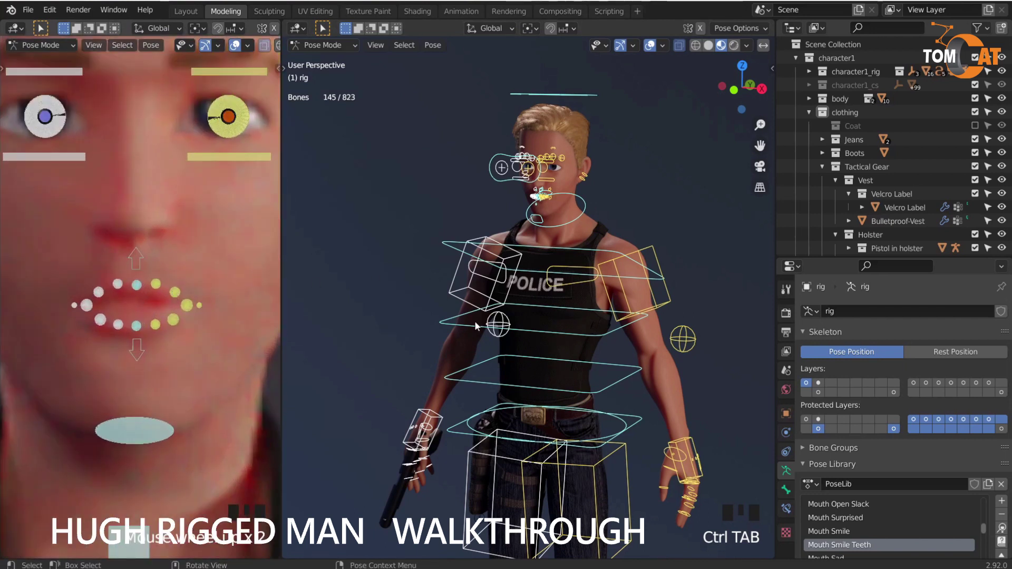
# Move the upper-left lip control to part the mouth, showing the teeth
pyautogui.click(174, 295)
pyautogui.scroll(4, 510, 296)
pyautogui.keyDown('shift'); pyautogui.moveTo(524, 190); pyautogui.dragTo(524, 364, button='middle'); pyautogui.keyUp('shift')
pyautogui.scroll(2, 560, 280)
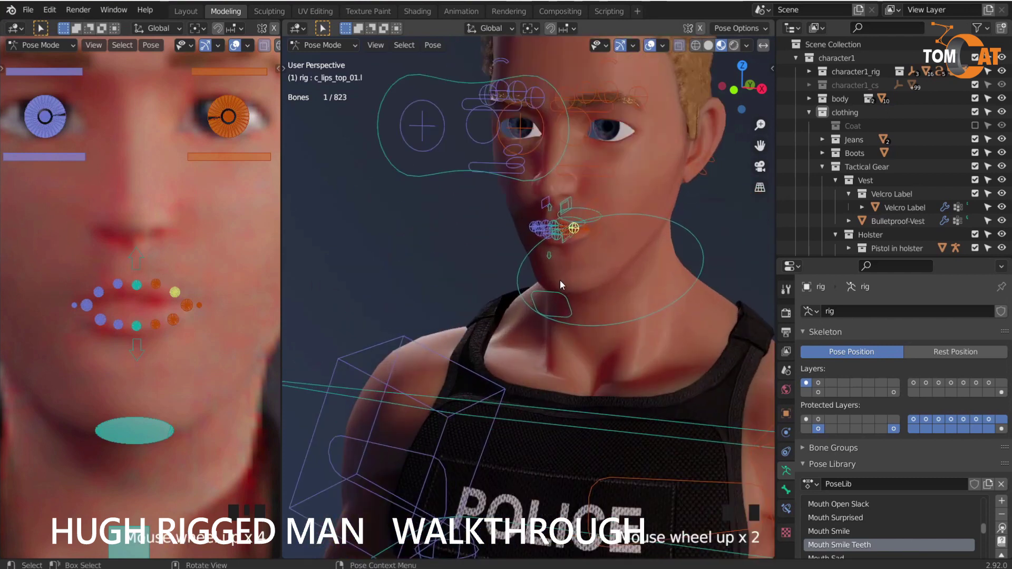
pyautogui.moveTo(560, 280); pyautogui.dragTo(563, 235, button='middle')
pyautogui.scroll(1, 494, 276)
pyautogui.hotkey('shift', 'alt', 'z')
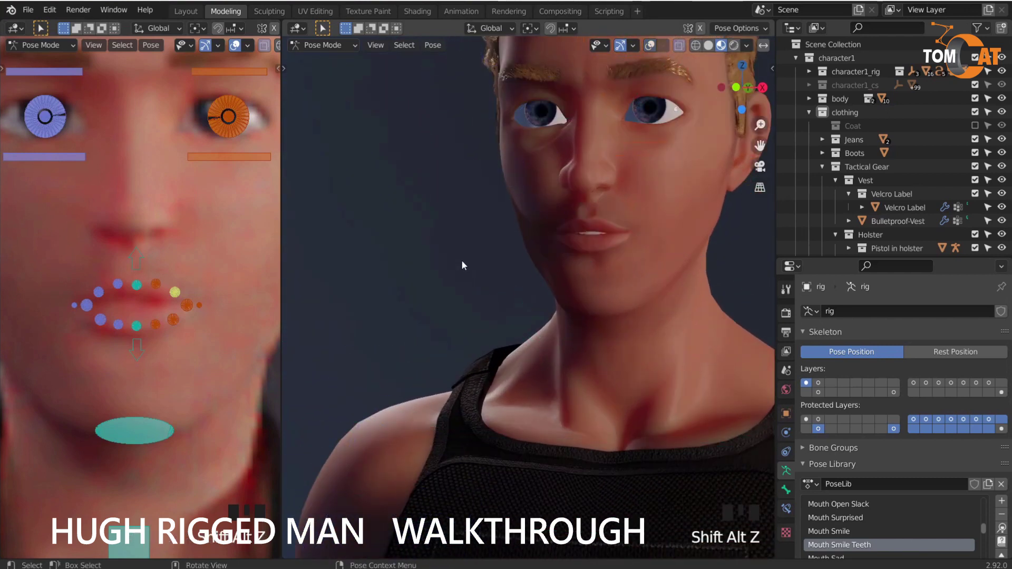
pyautogui.press('g')
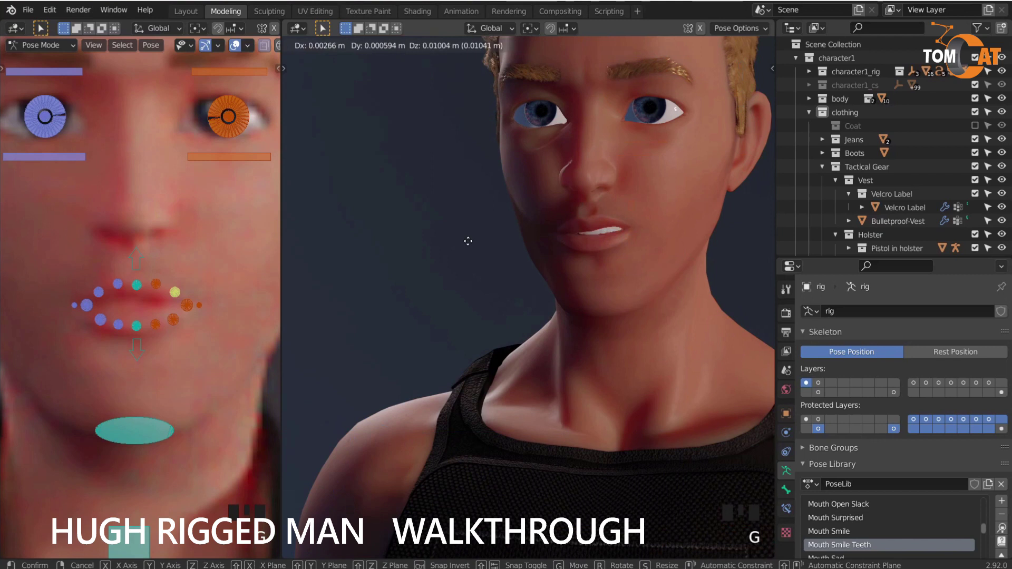
pyautogui.click(467, 241)
pyautogui.hotkey('shift', 'alt', 'z')
# Select the first eyebrow control in the picker and begin moving it
pyautogui.scroll(-3, 468, 241)
pyautogui.scroll(-5, 210, 180)
pyautogui.keyDown('shift'); pyautogui.moveTo(211, 179); pyautogui.dragTo(166, 232, button='middle'); pyautogui.keyUp('shift')
pyautogui.click(167, 222)
pyautogui.scroll(2, 445, 218)
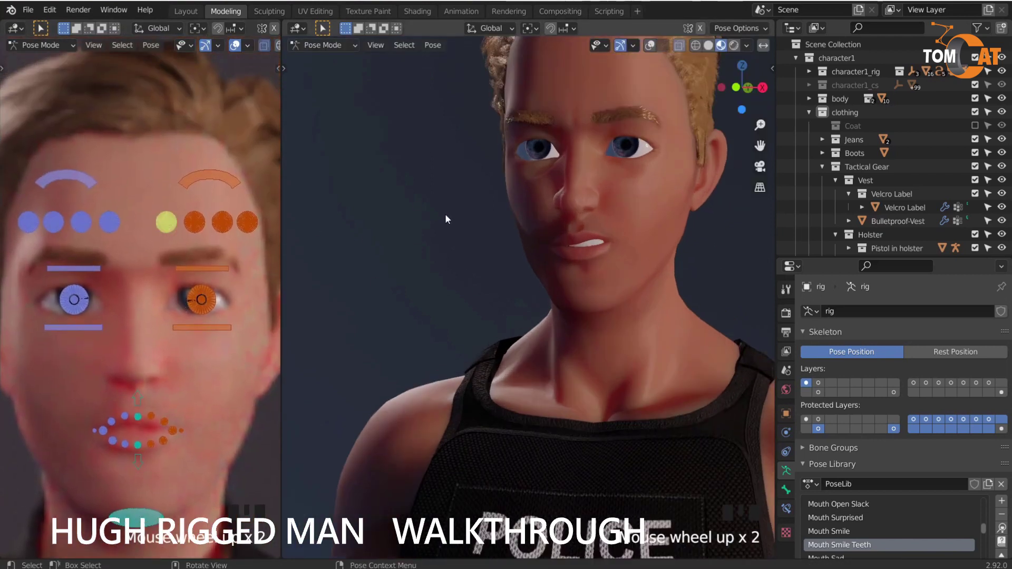
pyautogui.press('g')
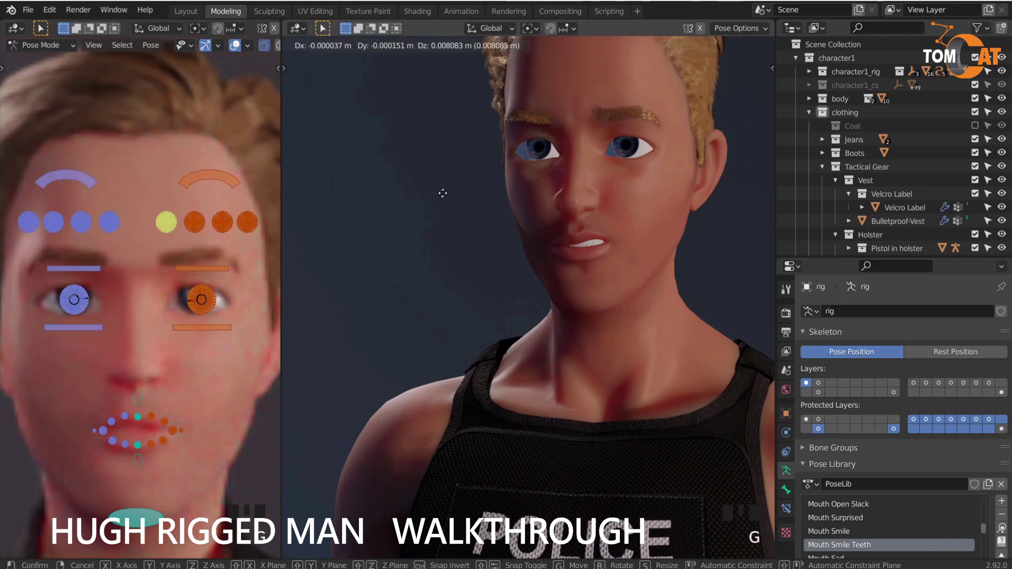